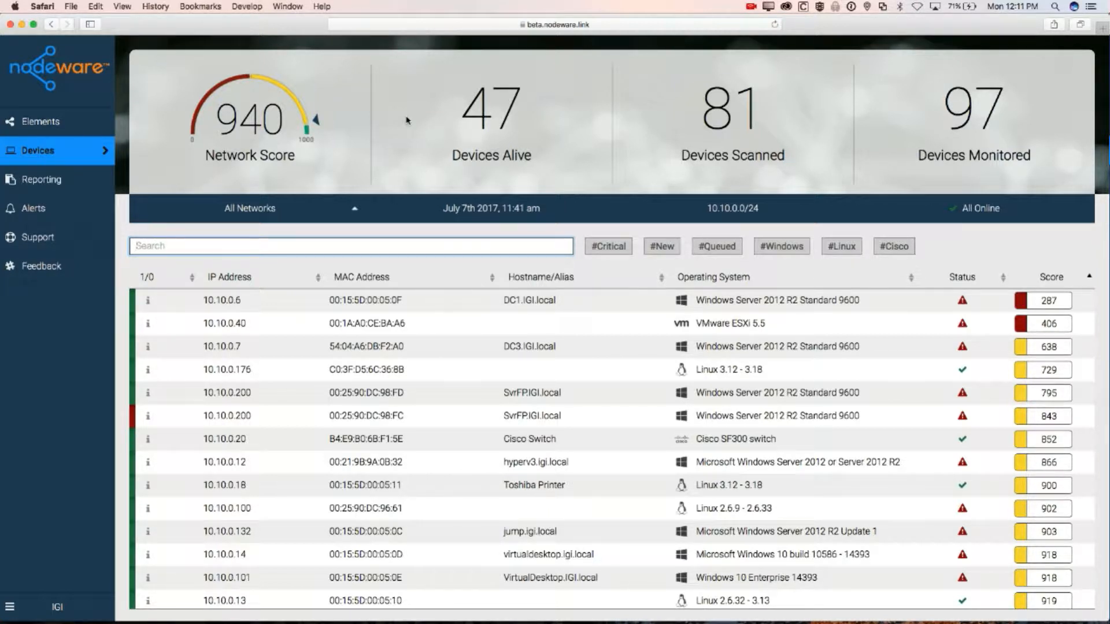
scroll(394, 348, down, 1)
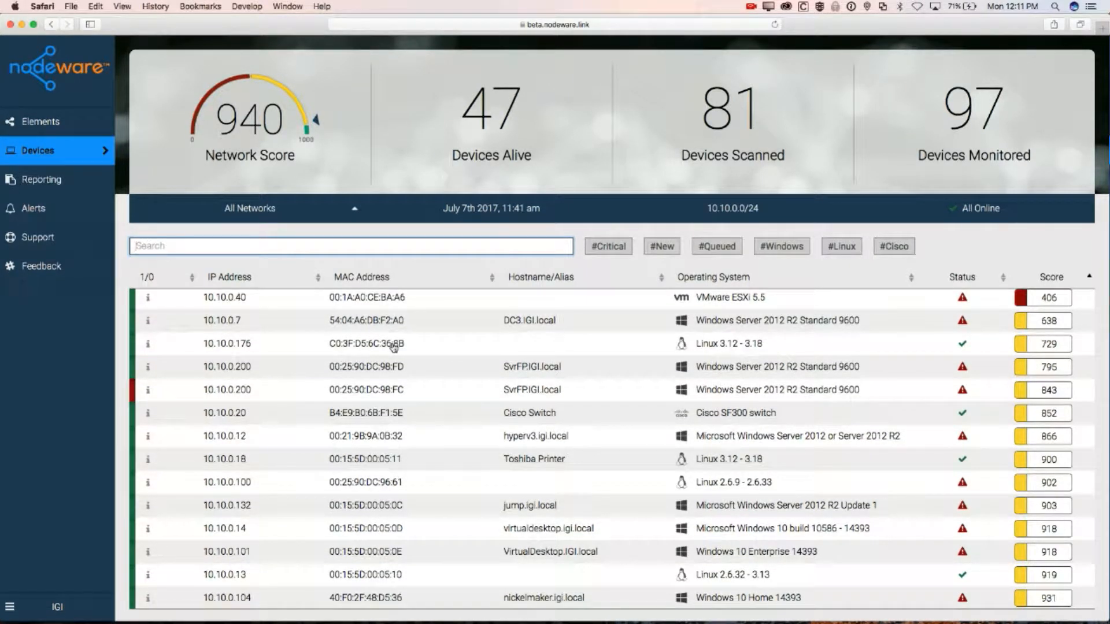
scroll(400, 395, up, 1)
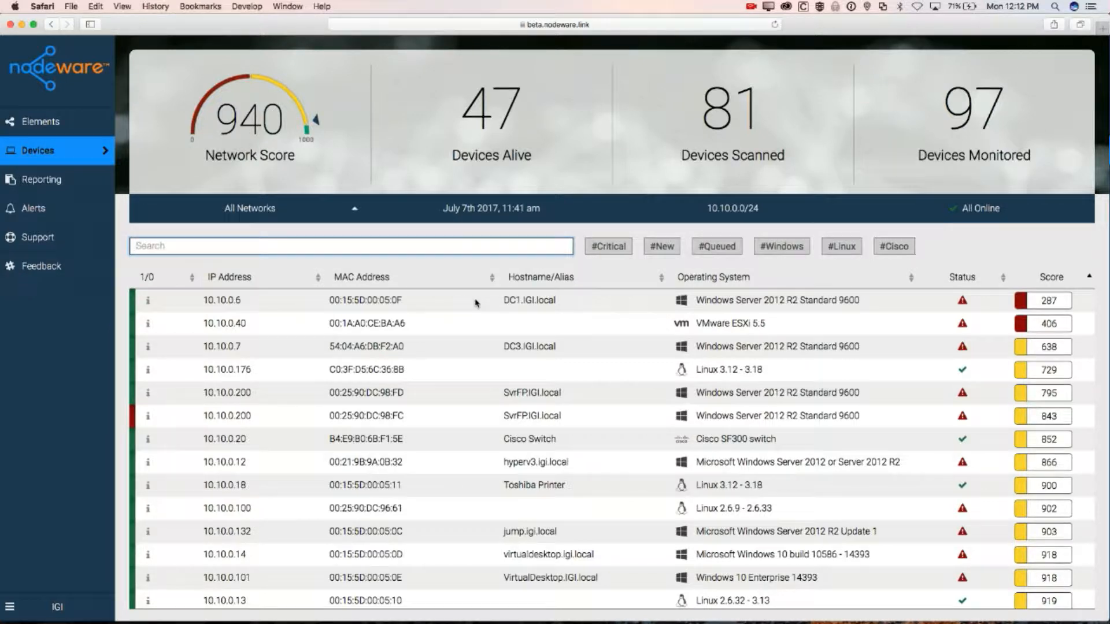
scroll(357, 429, down, 5)
scroll(357, 429, up, 5)
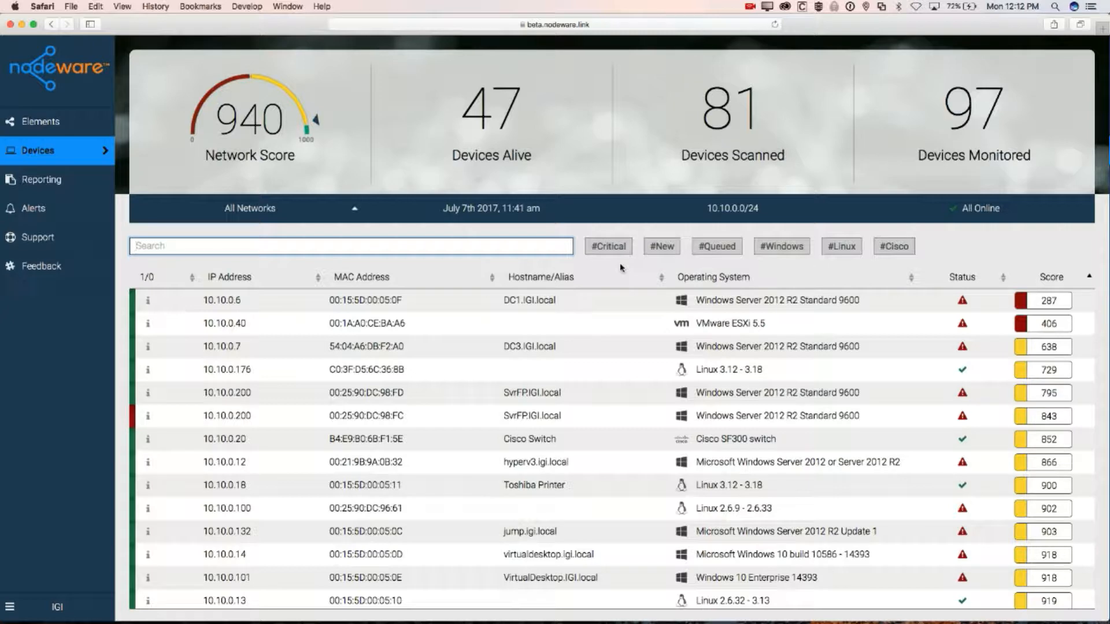
click(609, 246)
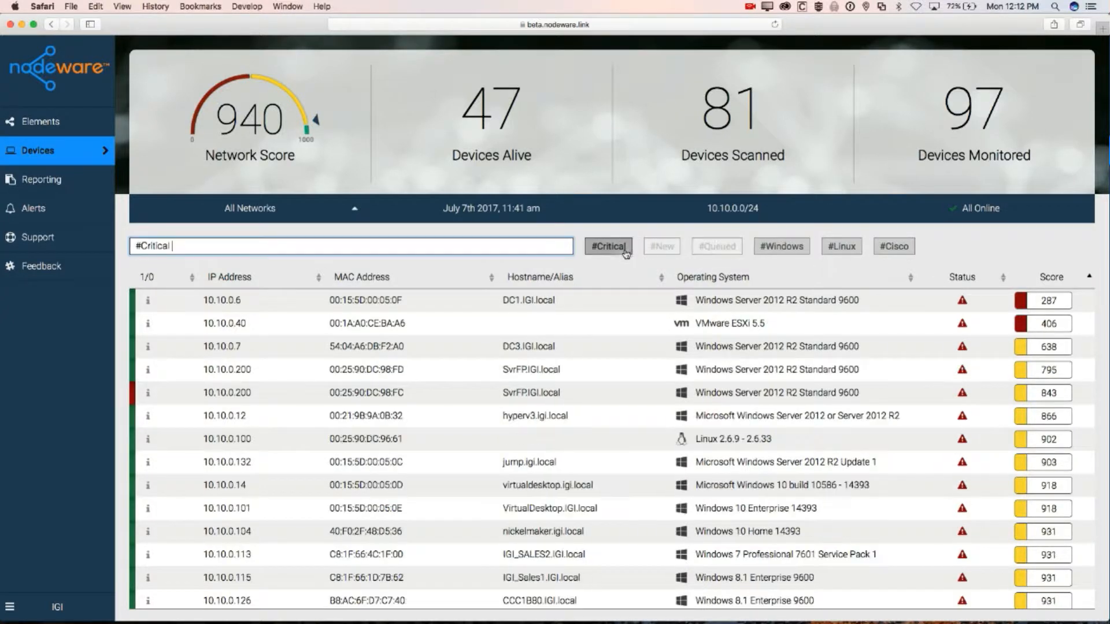
click(795, 251)
scroll(764, 318, down, 10)
scroll(764, 318, up, 10)
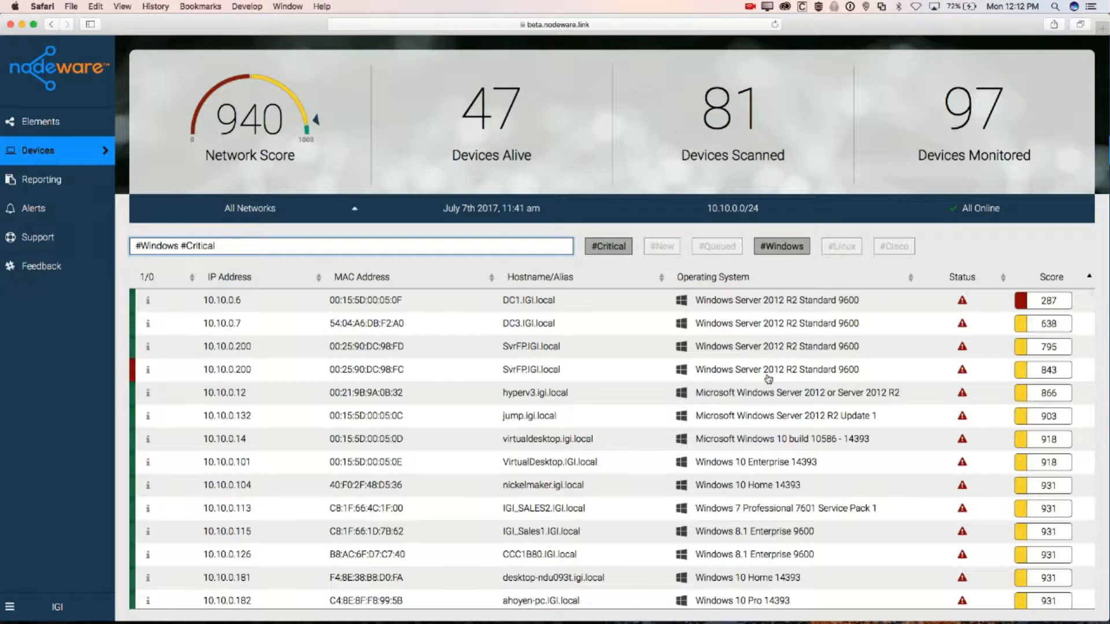
scroll(767, 347, down, 10)
scroll(768, 380, up, 10)
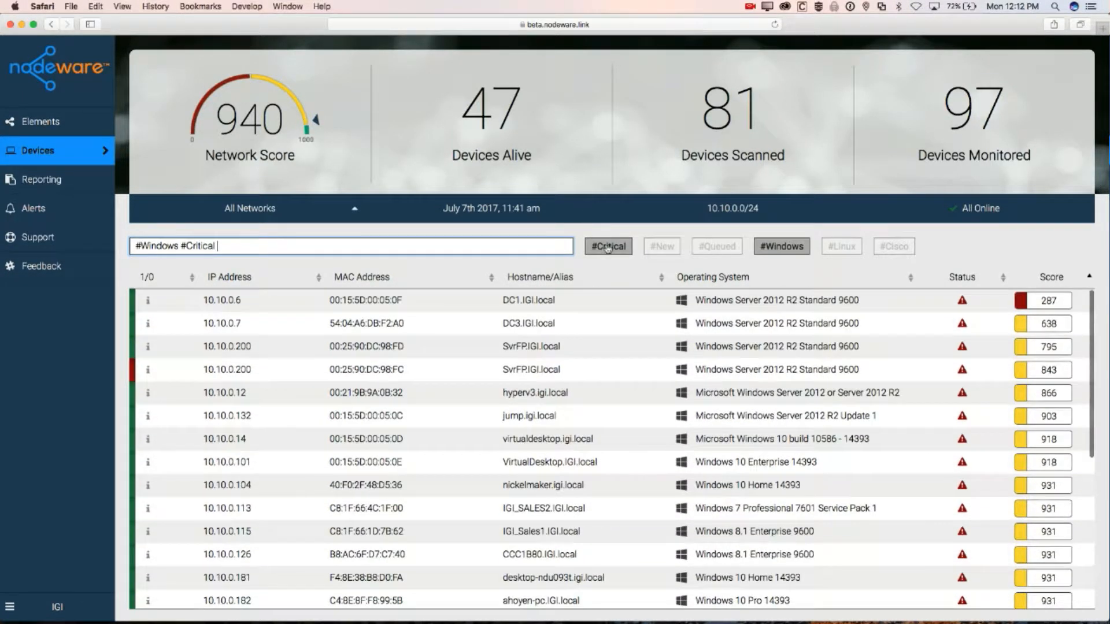
click(784, 248)
click(619, 249)
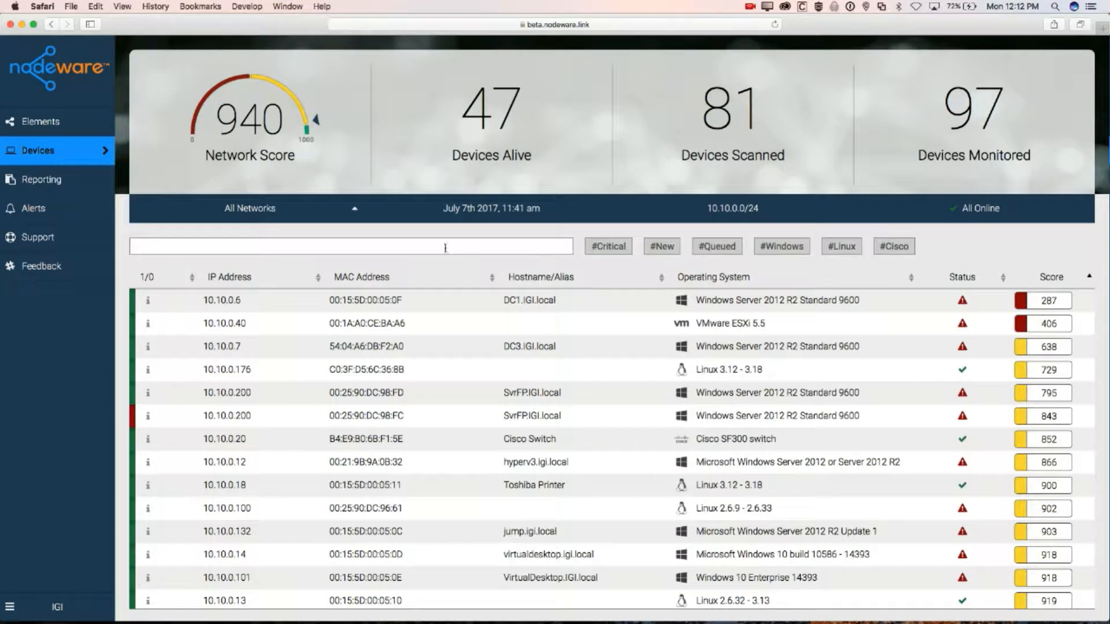
click(427, 252)
text('windows 10')
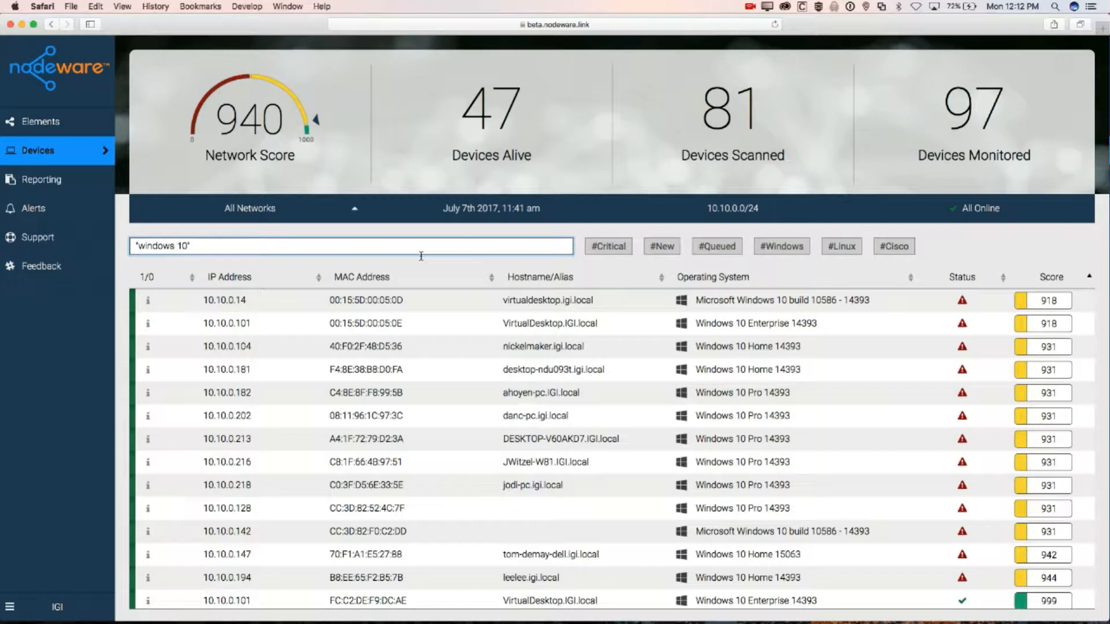
scroll(794, 412, down, 2)
scroll(793, 412, up, 3)
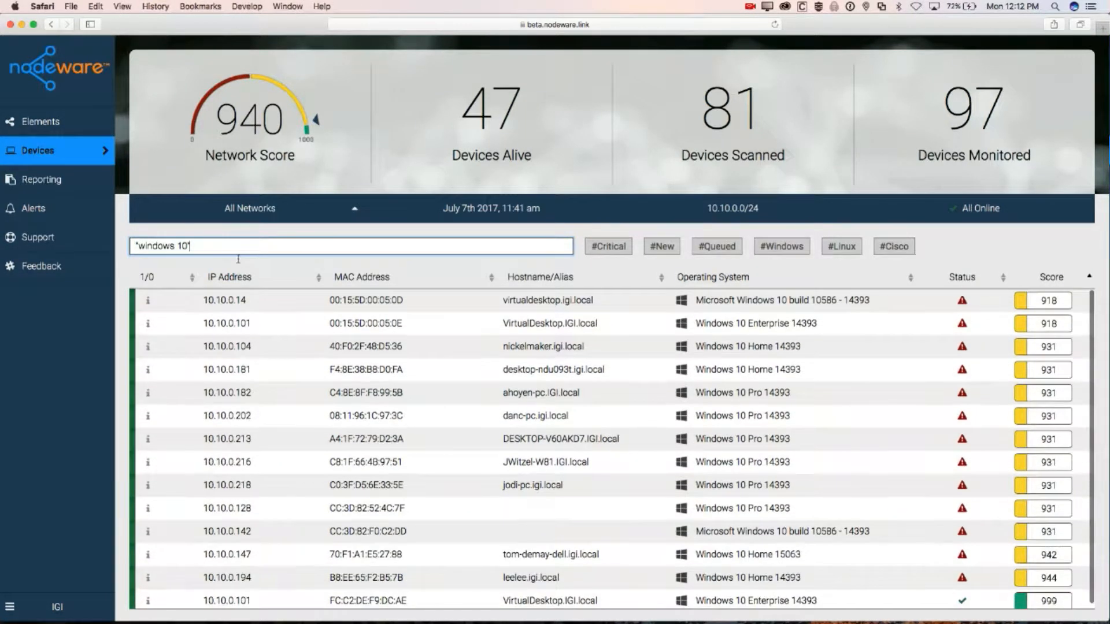
drag(238, 248, 38, 249)
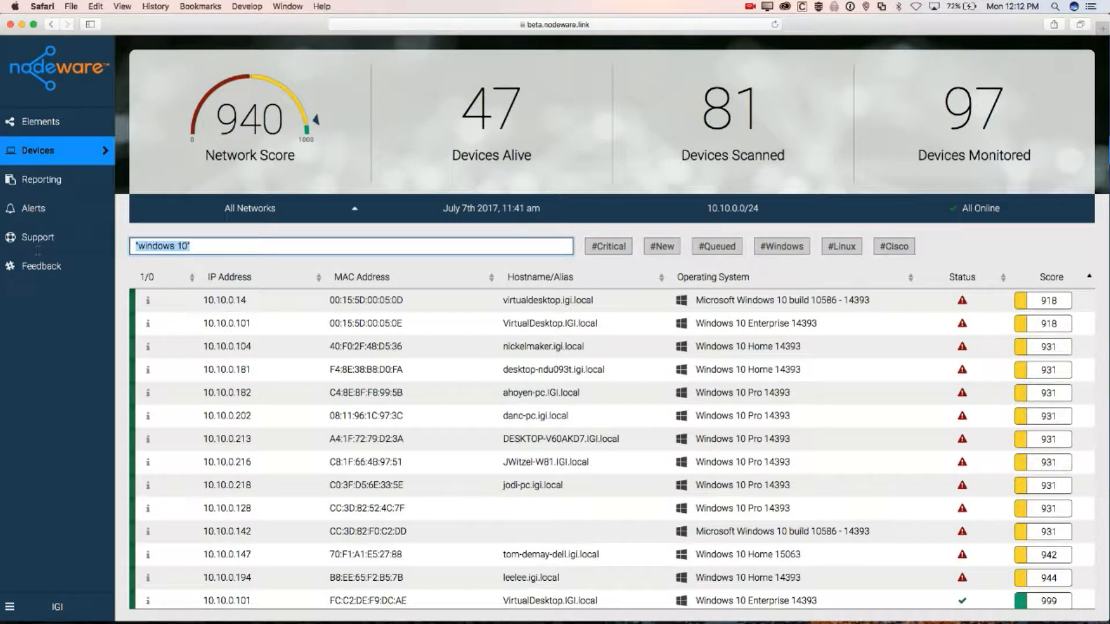
key(BackSpace)
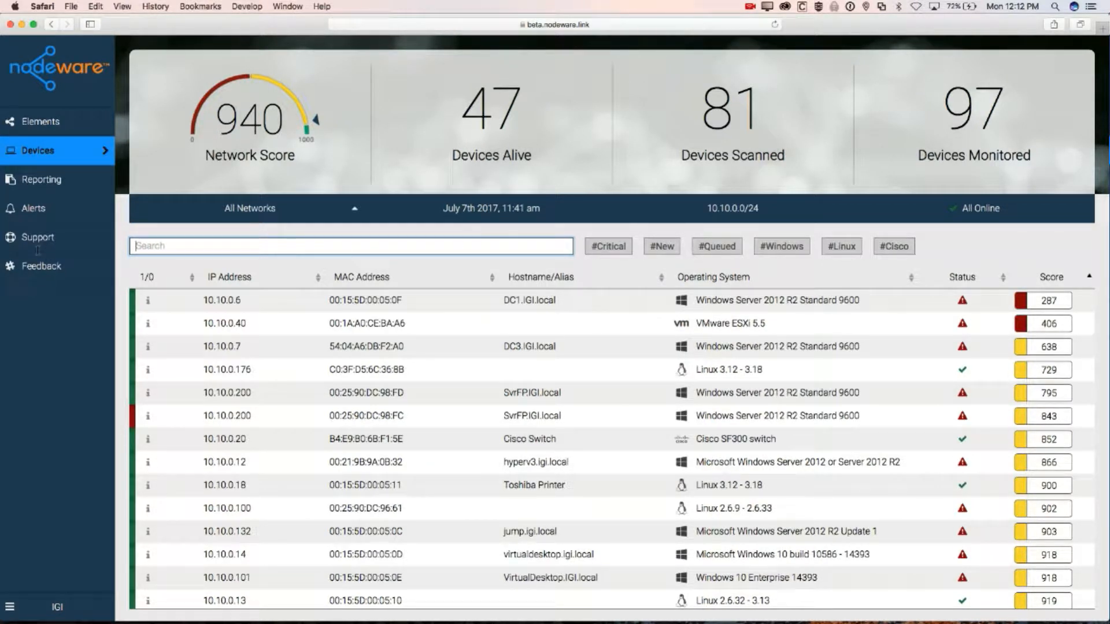
text(tom)
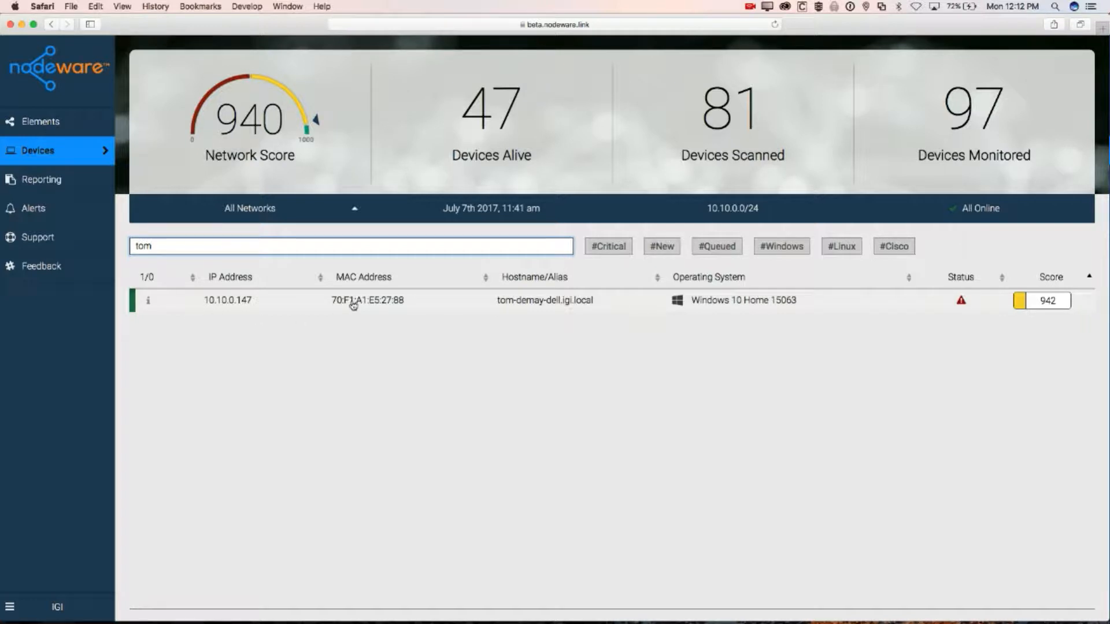
key(BackSpace)
key(BackSpace)
key(BackSpace)
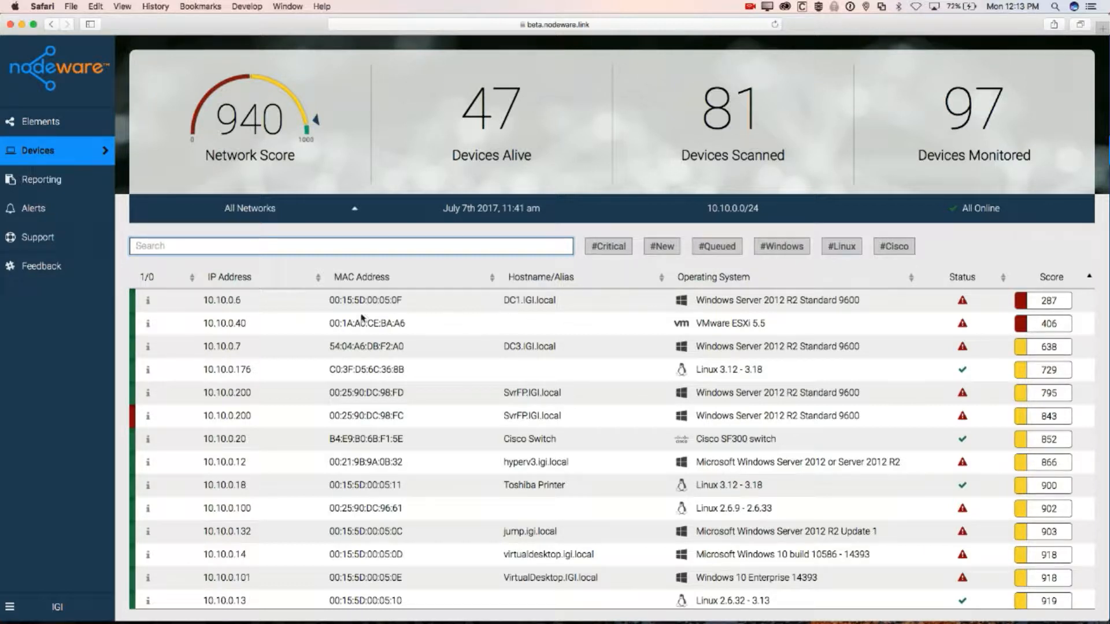
Open the DC1.IGI.local (10.10.0.6) device page, with node score 287 and 74 vulnerabilities
click(368, 301)
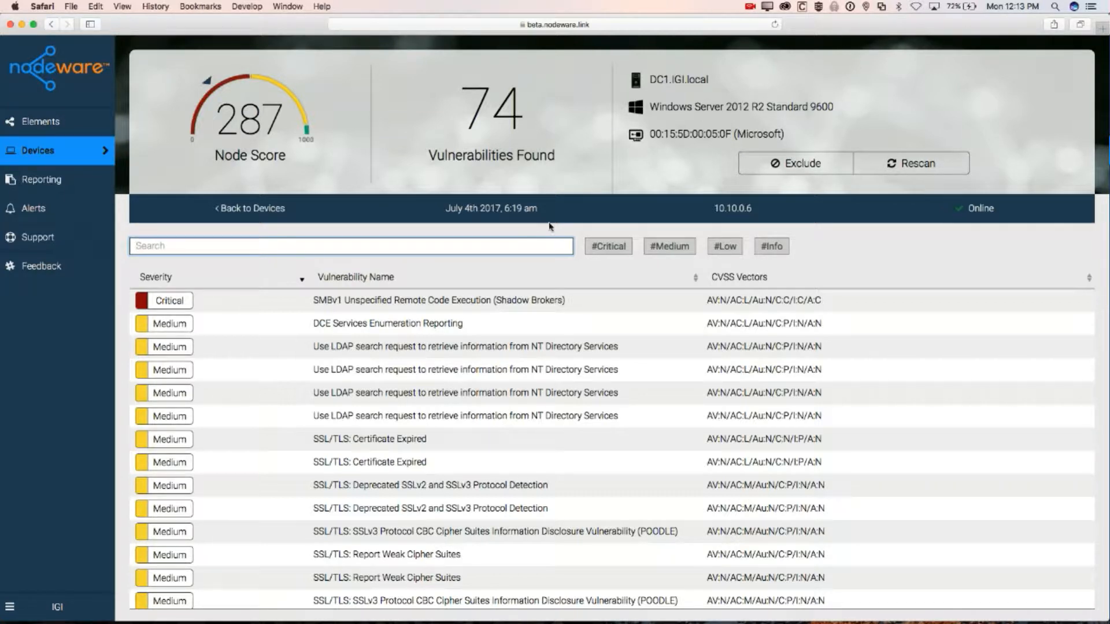
click(615, 250)
click(614, 250)
click(669, 250)
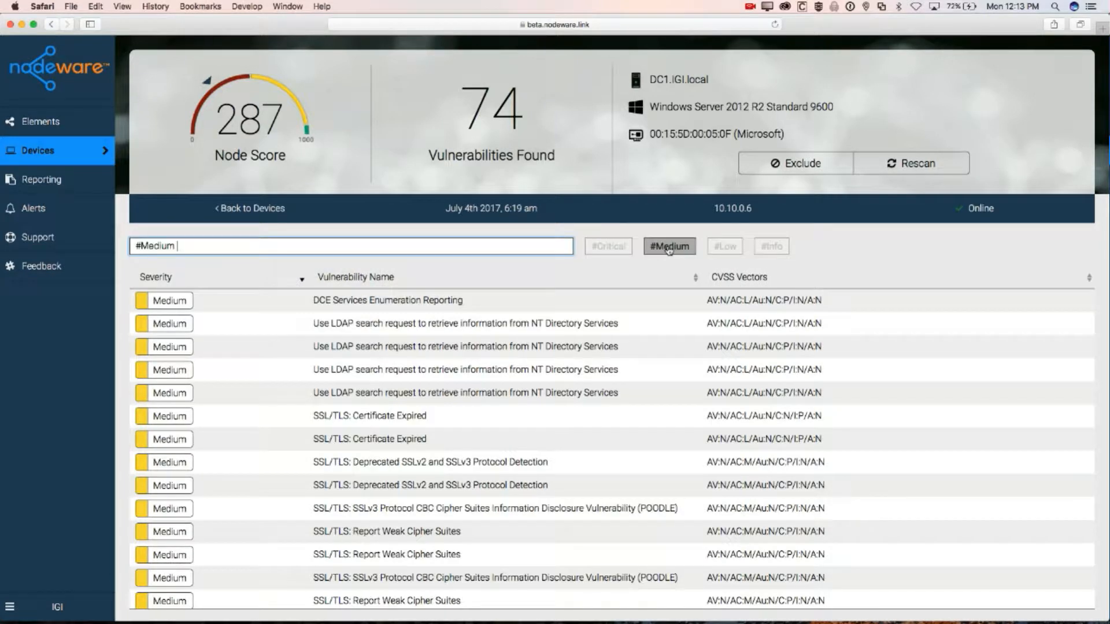
click(669, 249)
click(725, 247)
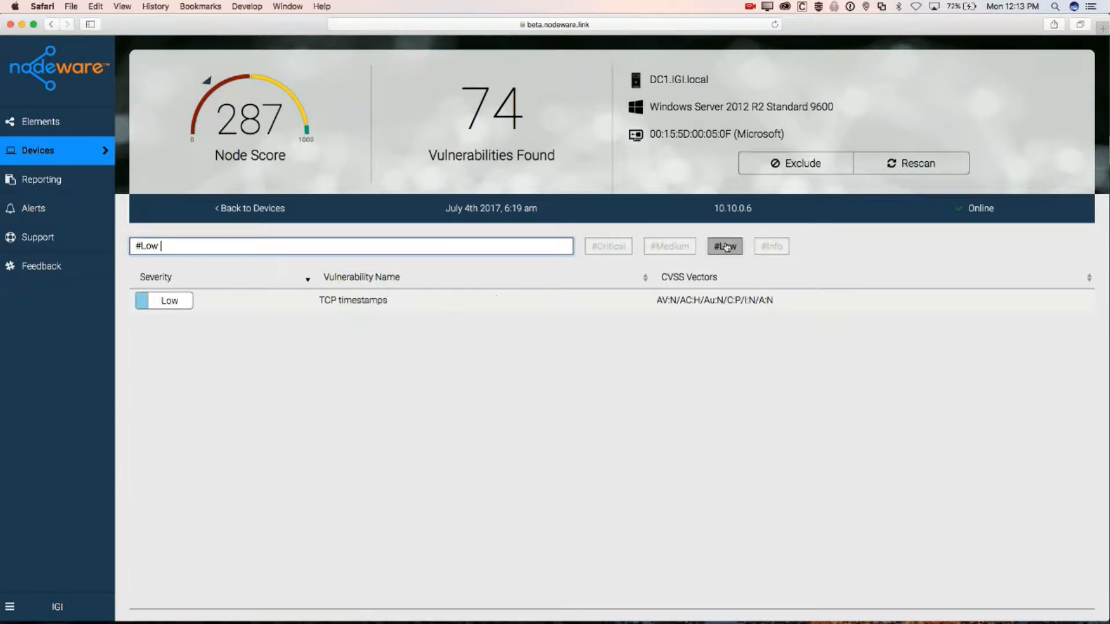
click(725, 247)
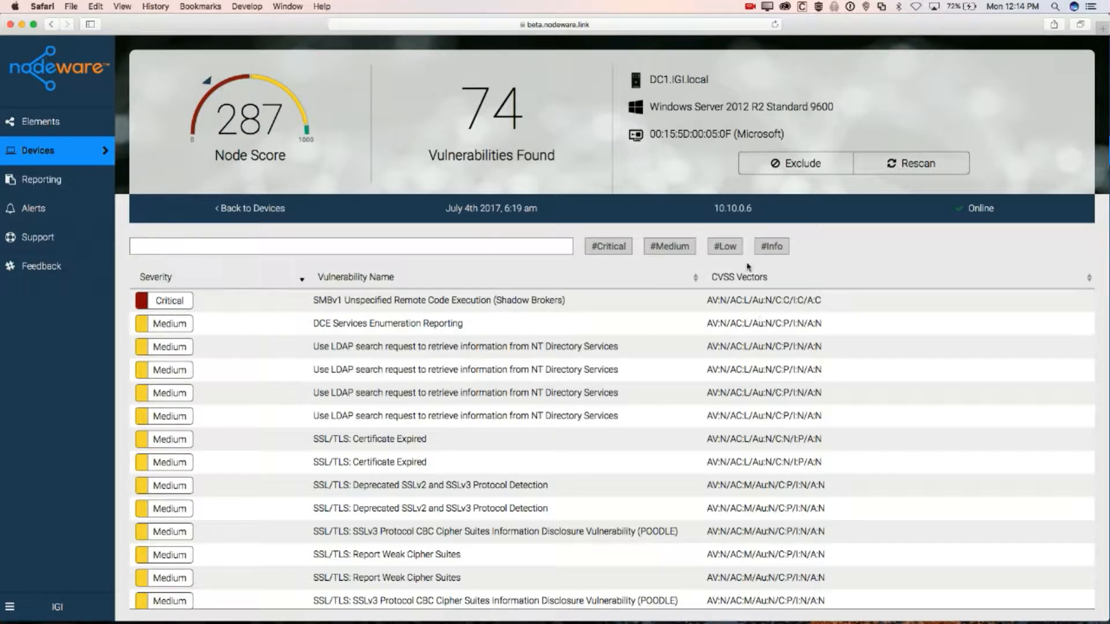
scroll(405, 496, down, 5)
scroll(404, 496, up, 5)
click(255, 255)
text(SSL)
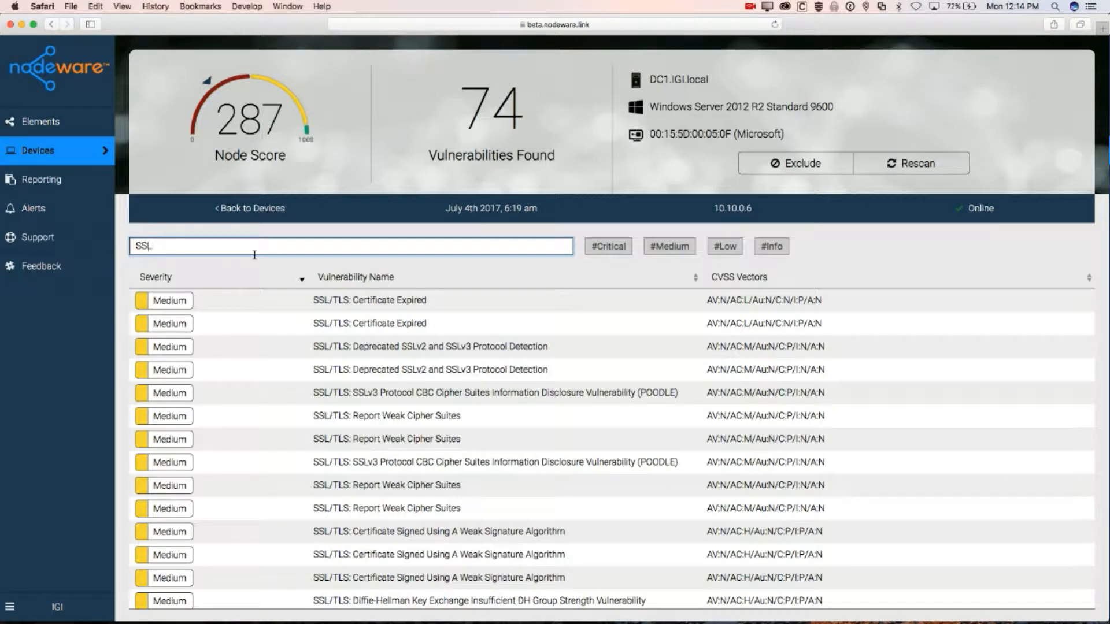
scroll(472, 408, down, 5)
scroll(472, 407, up, 10)
key(BackSpace)
key(BackSpace)
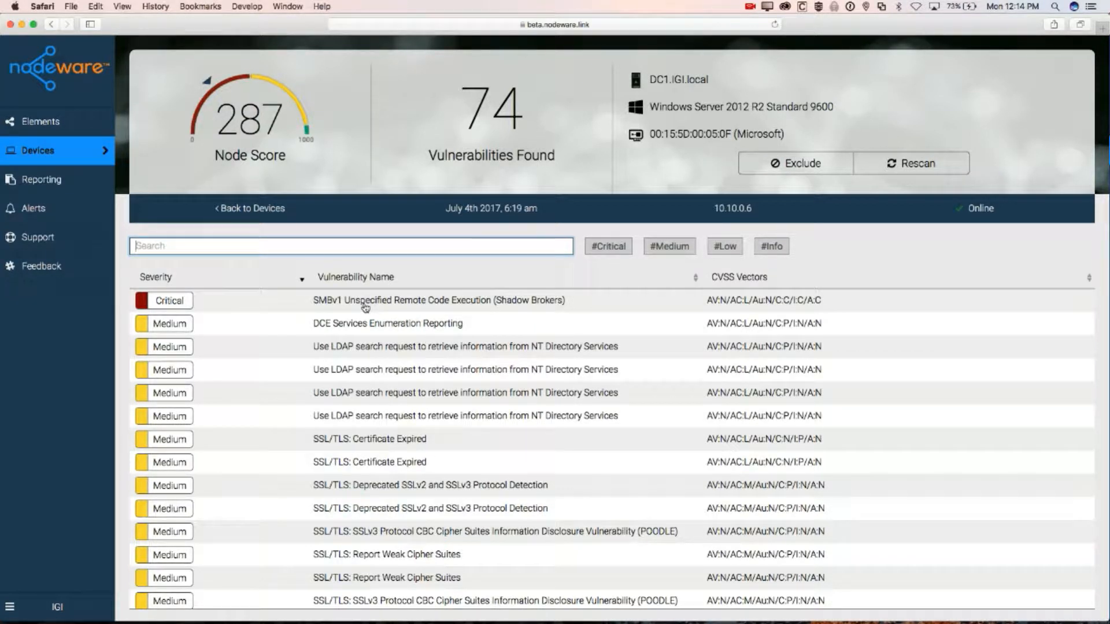
Read the SMBv1 Shadow Brokers critical vulnerability's description and solution, then return to the 10.10.0.6 report
click(384, 301)
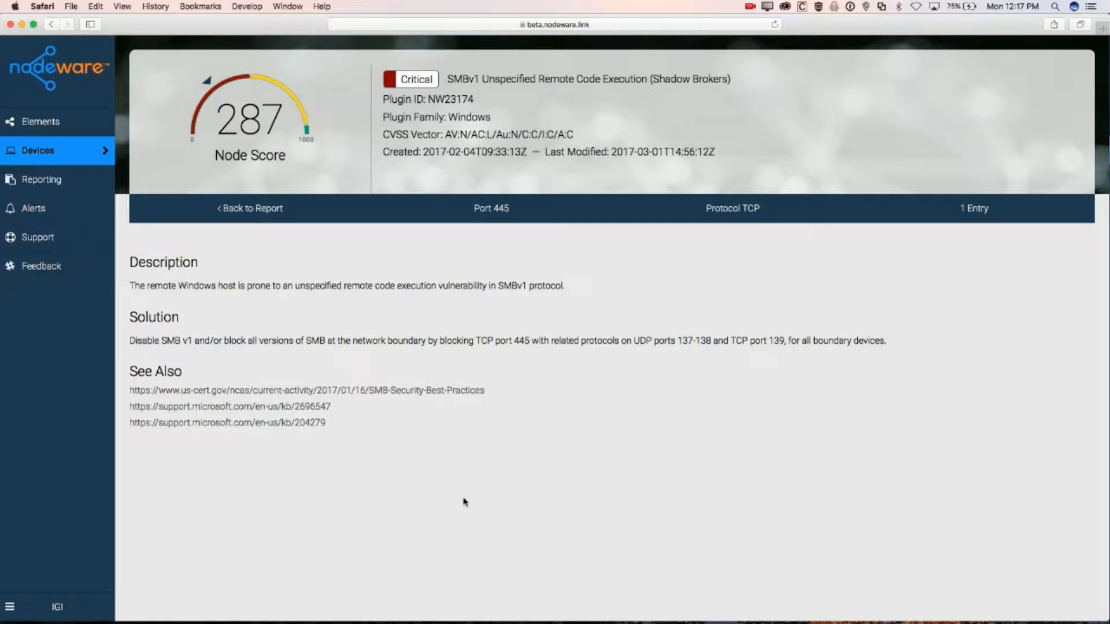
click(254, 213)
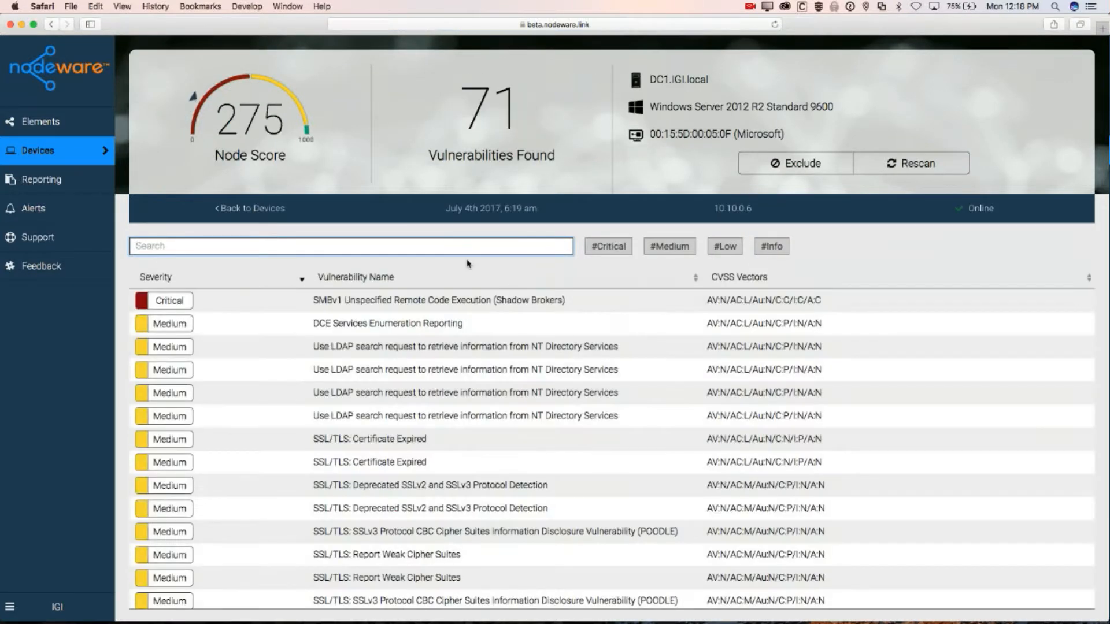
Go back to the Devices list and reload it to reach the 10.10.0.40 VMware ESXi 5.5 device
scroll(505, 415, down, 1)
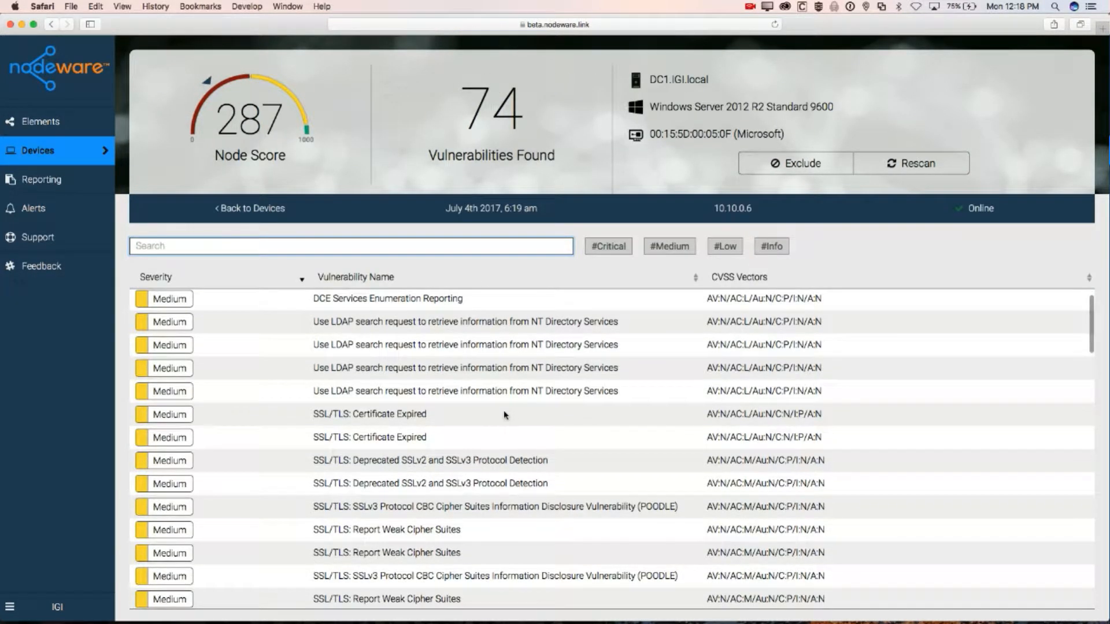
scroll(504, 415, left, 5)
scroll(505, 415, left, 5)
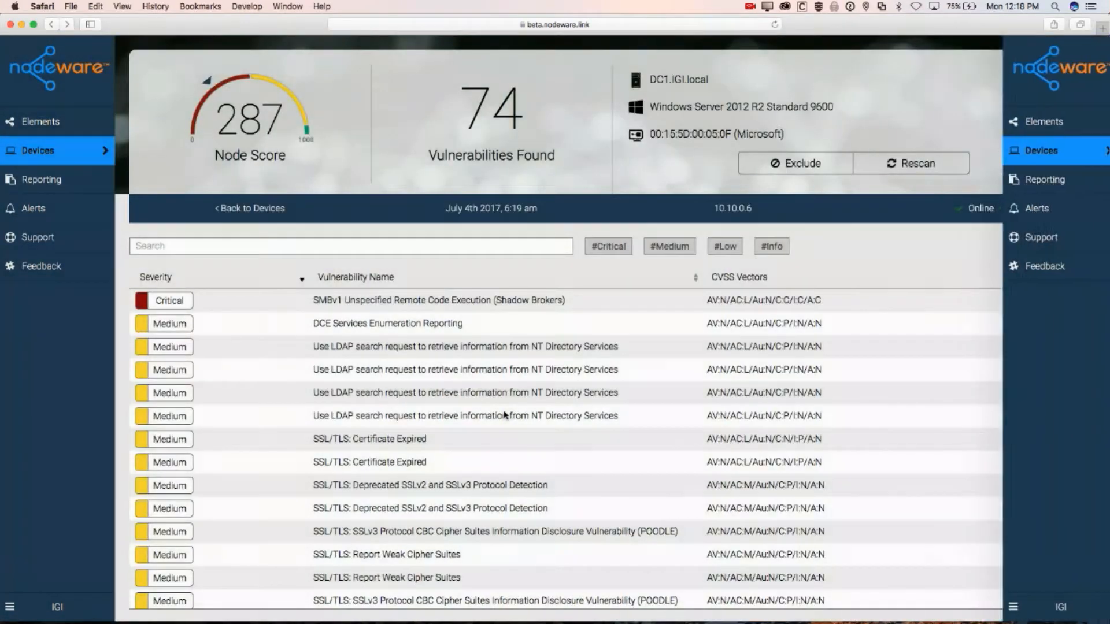
scroll(504, 415, left, 2)
scroll(504, 415, left, 5)
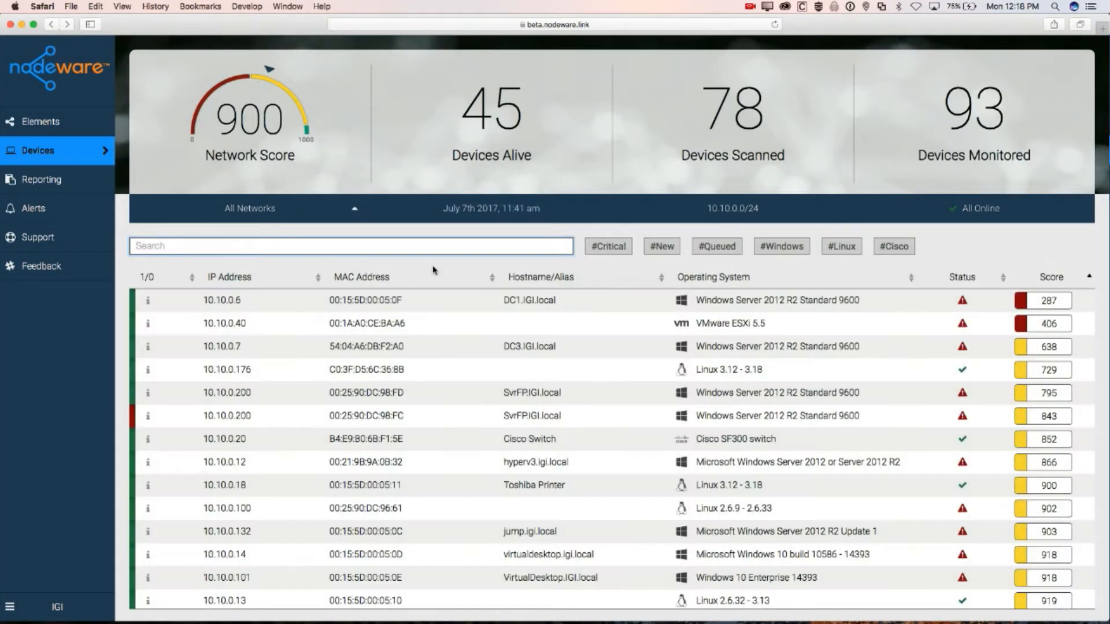
scroll(413, 330, down, 1)
scroll(413, 329, up, 1)
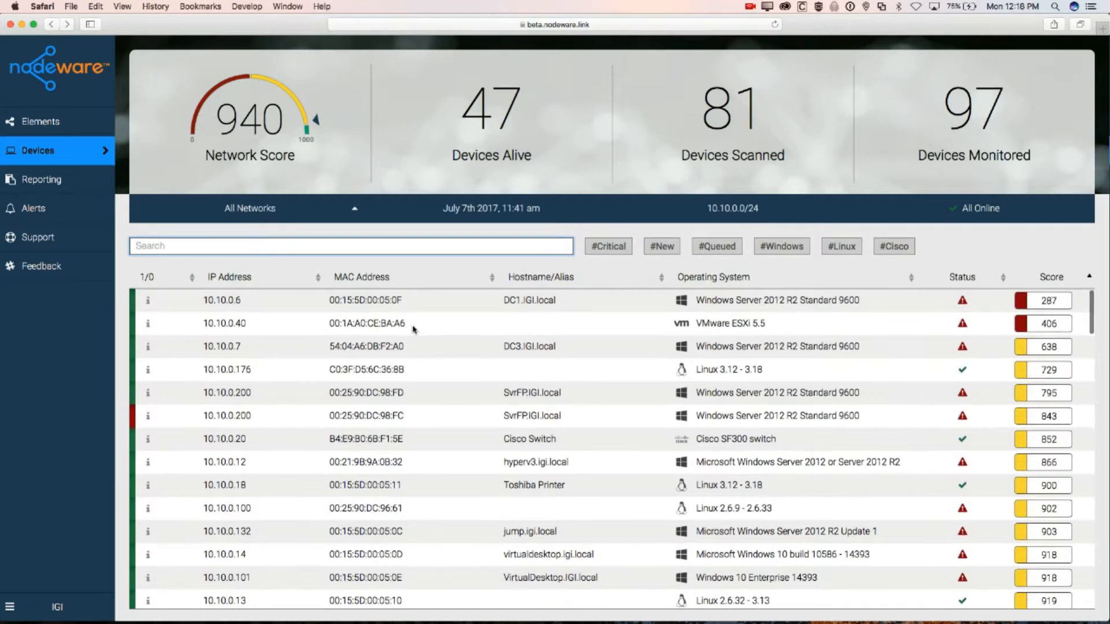
key(super+r)
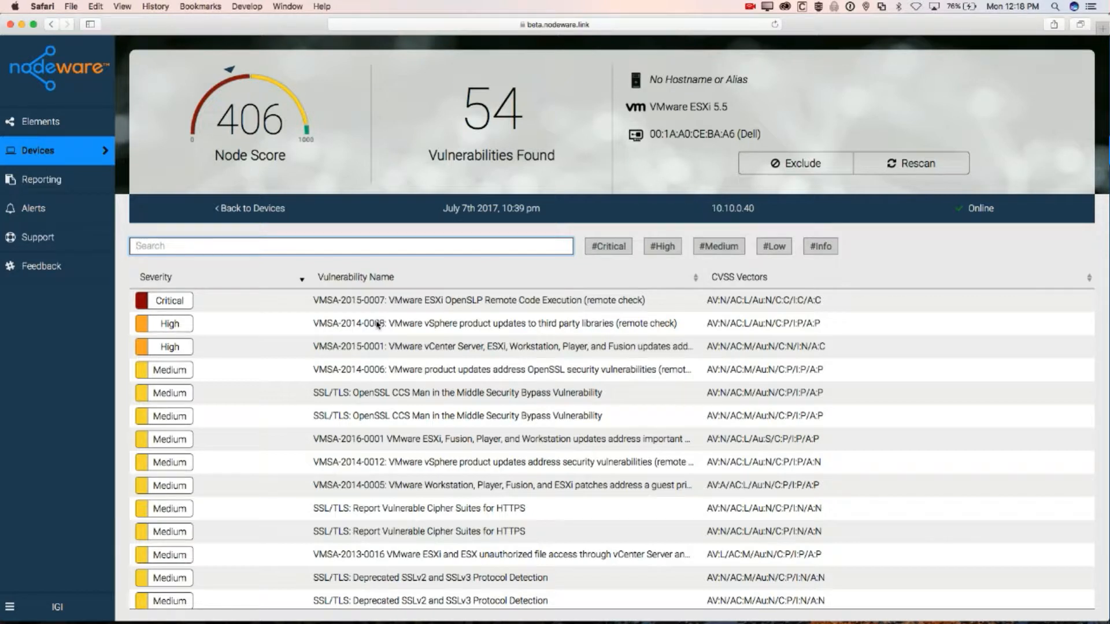
click(716, 107)
drag(712, 113, 731, 113)
click(731, 113)
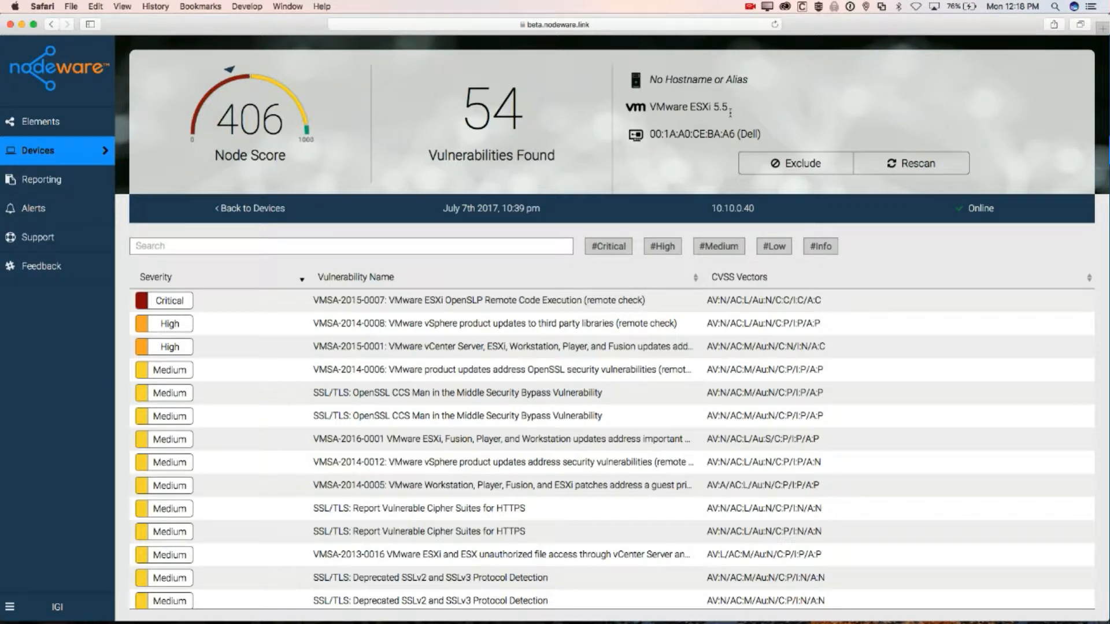
scroll(460, 497, down, 5)
scroll(461, 497, up, 5)
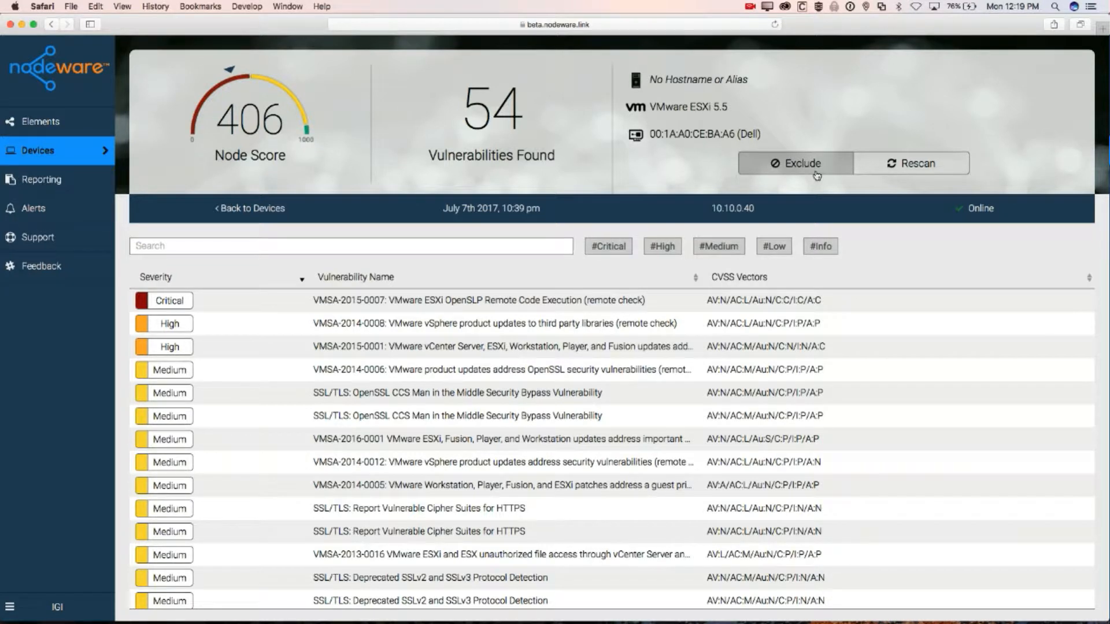
click(817, 176)
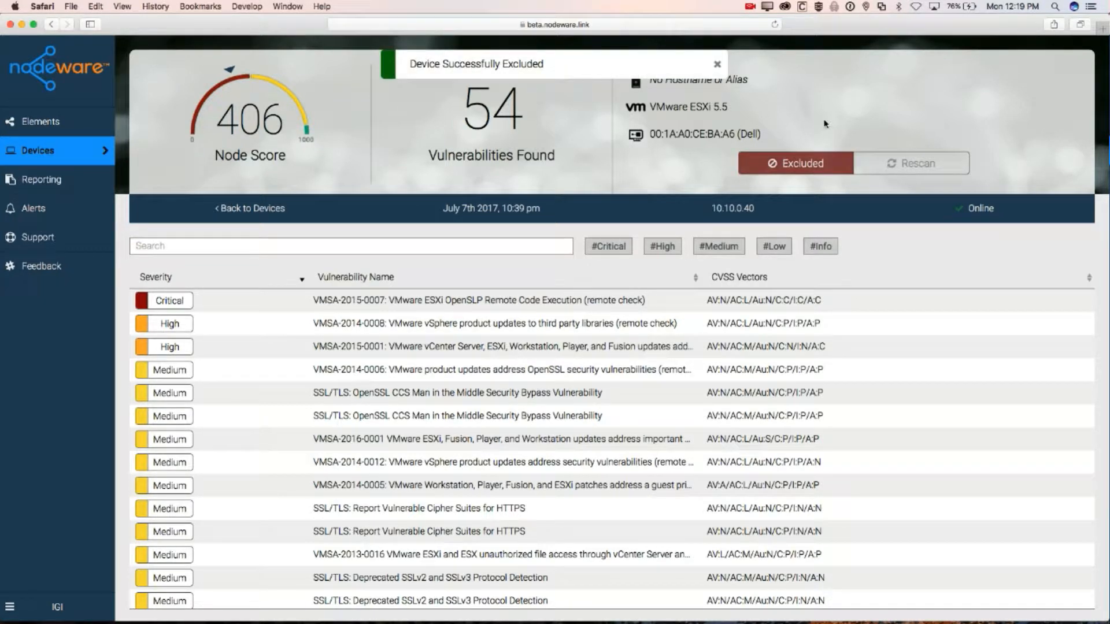
click(718, 64)
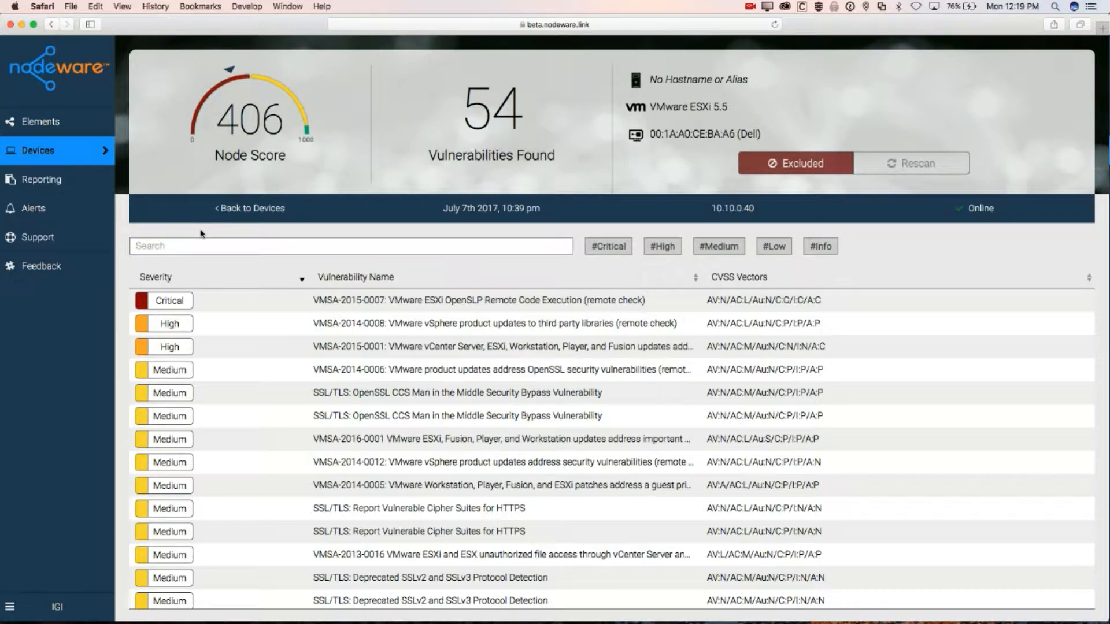
click(788, 166)
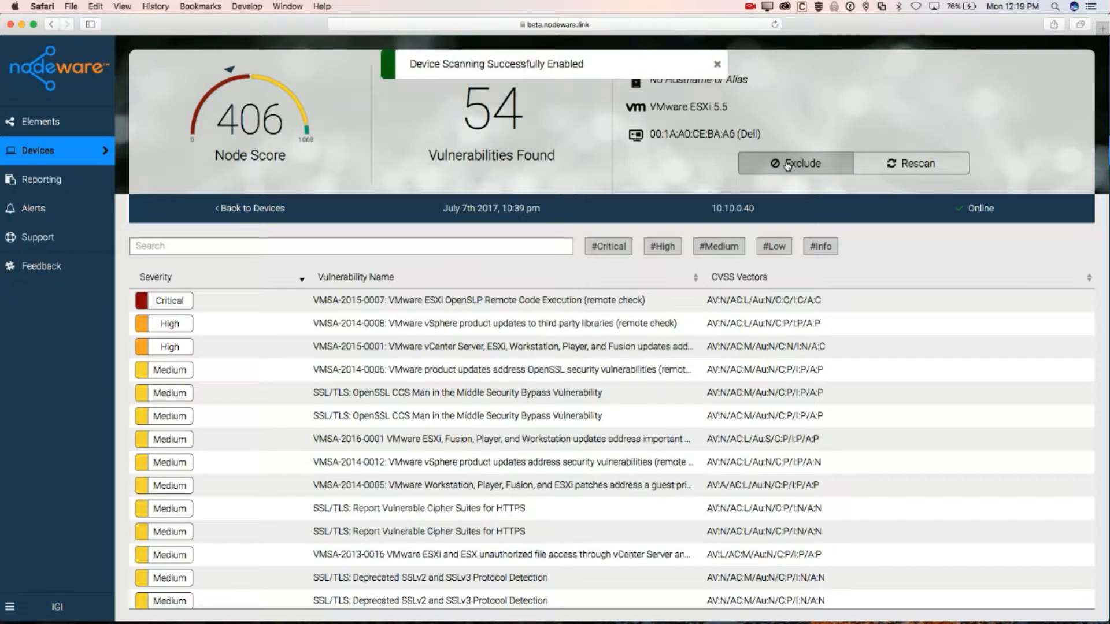
click(722, 66)
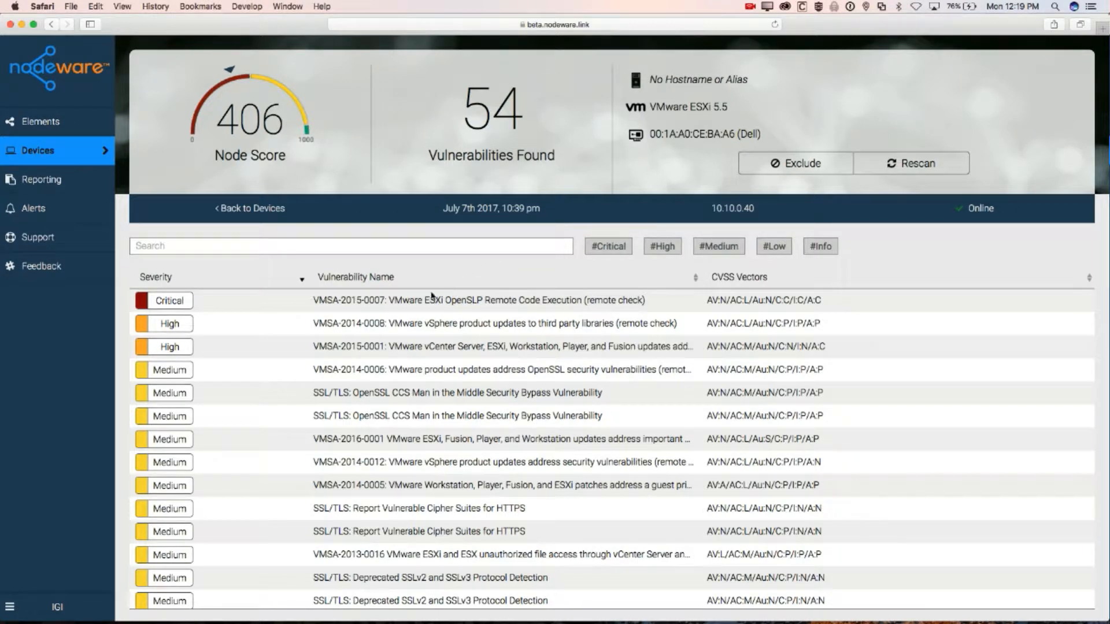
Open the critical VMSA-2015-0007 details, note CVE-2015-2342, and follow the link to VMware's advisory
click(413, 304)
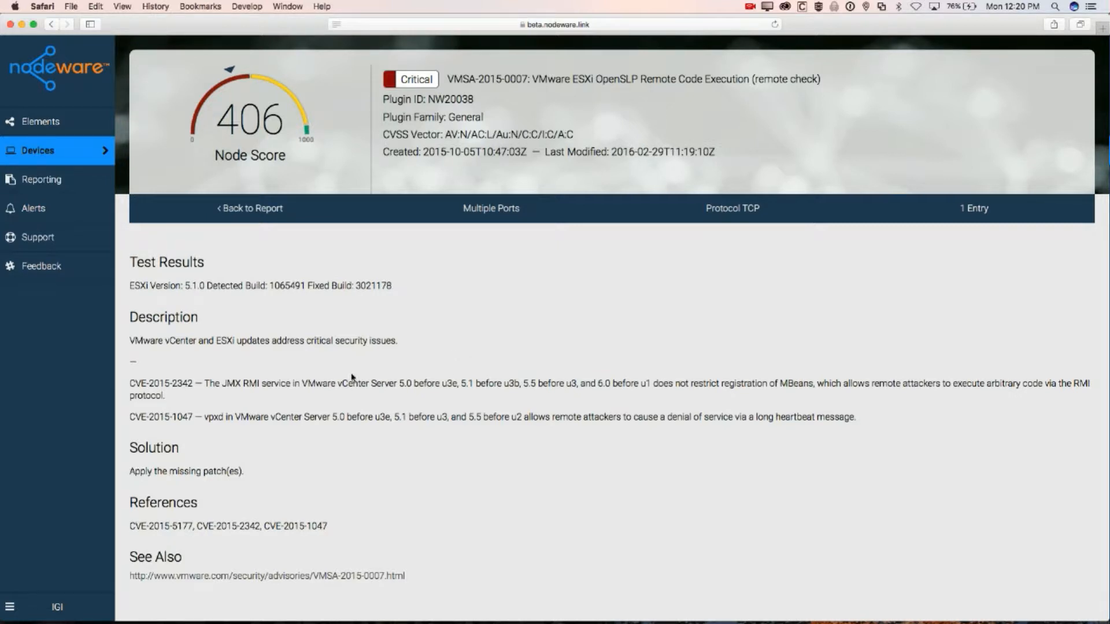
drag(131, 386, 192, 390)
click(192, 390)
click(353, 577)
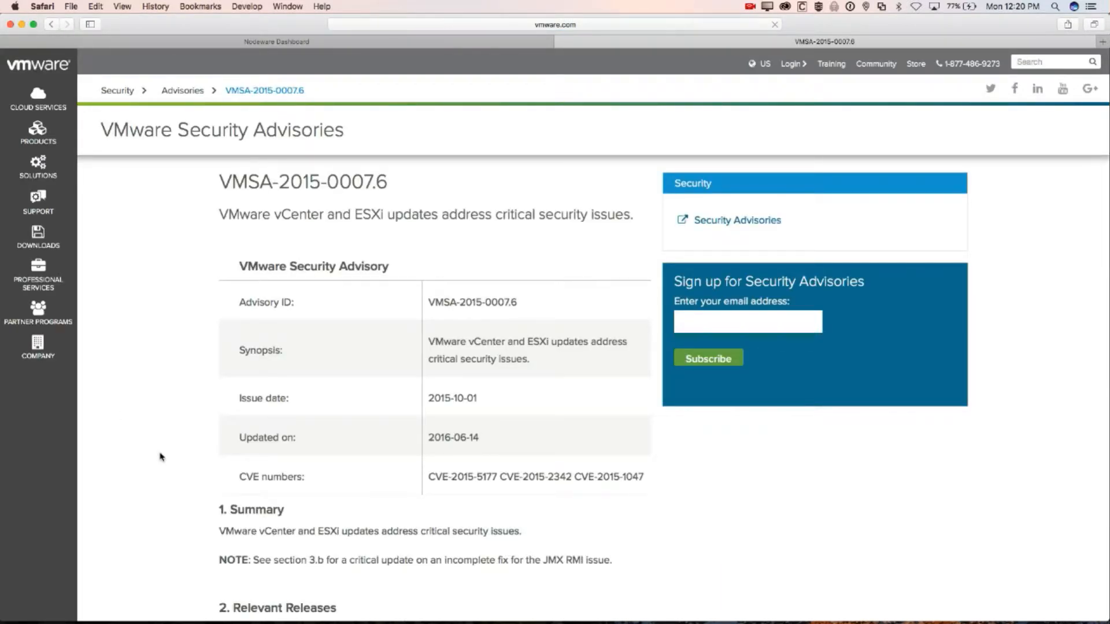
Read the VMSA-2015-0007.6 advisory covering CVE-2015-5177, CVE-2015-2342 and CVE-2015-1047, then return to Nodeware
scroll(161, 458, down, 5)
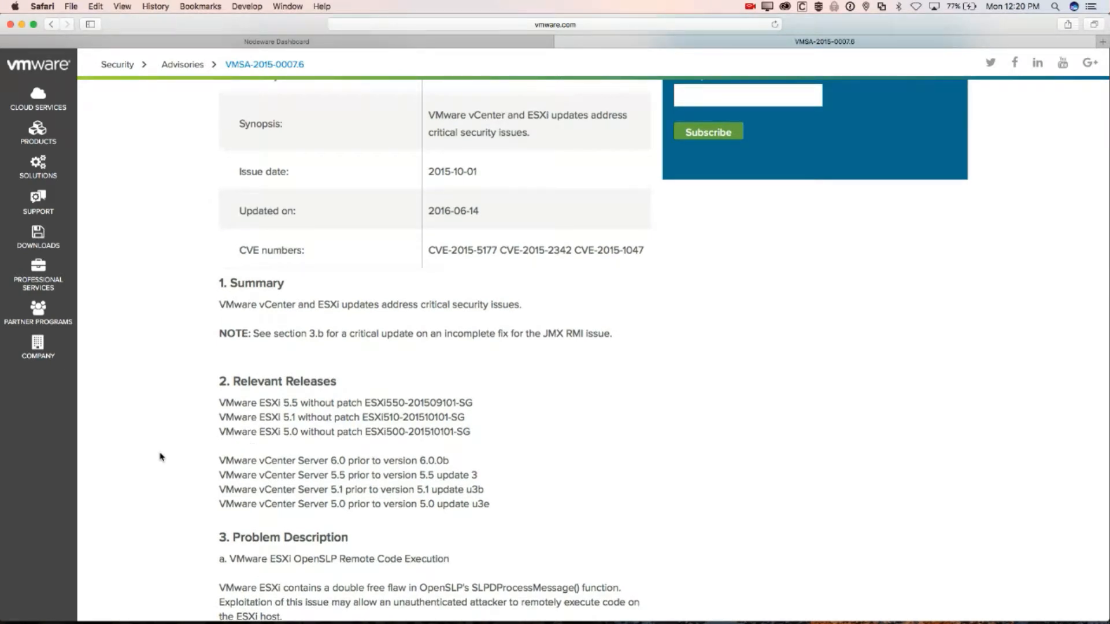
scroll(162, 458, down, 8)
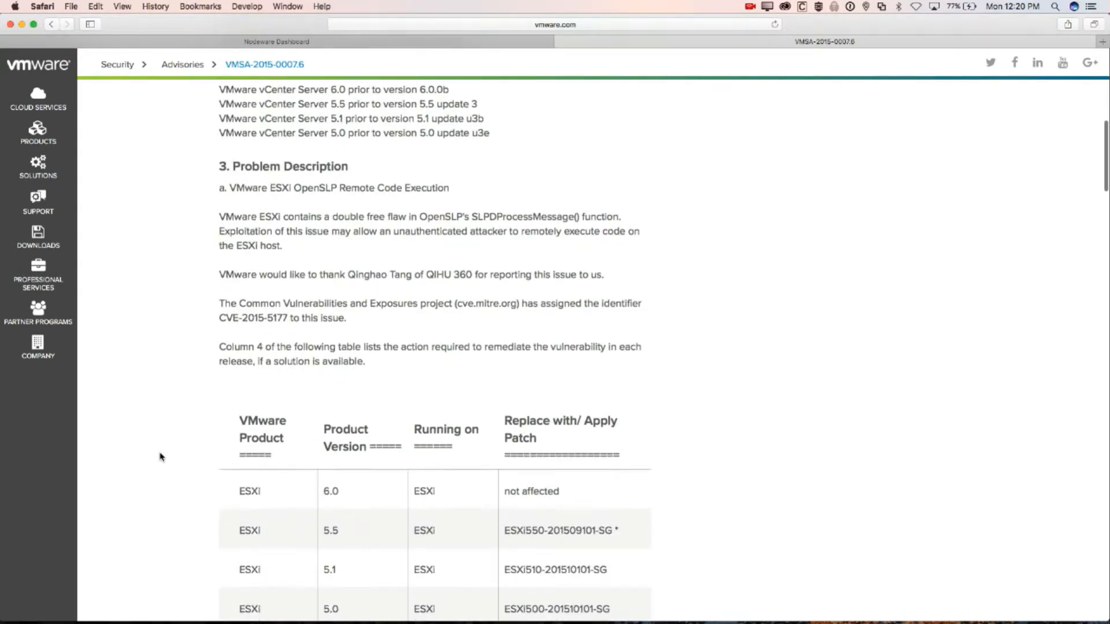
scroll(162, 457, down, 15)
scroll(161, 457, down, 8)
scroll(161, 454, down, 10)
scroll(161, 455, up, 20)
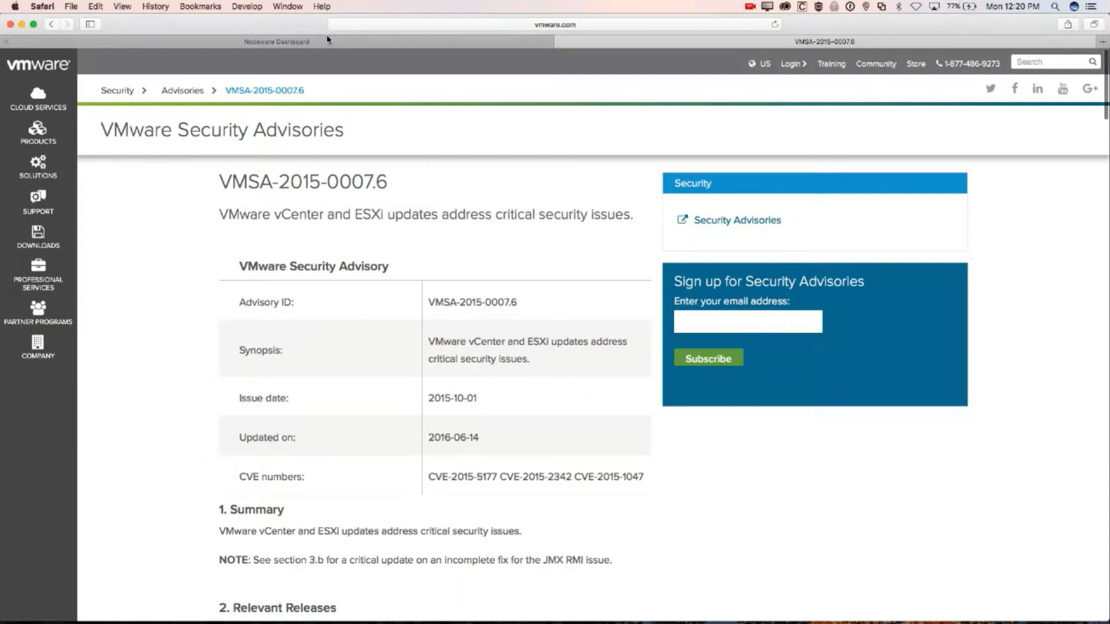
click(329, 39)
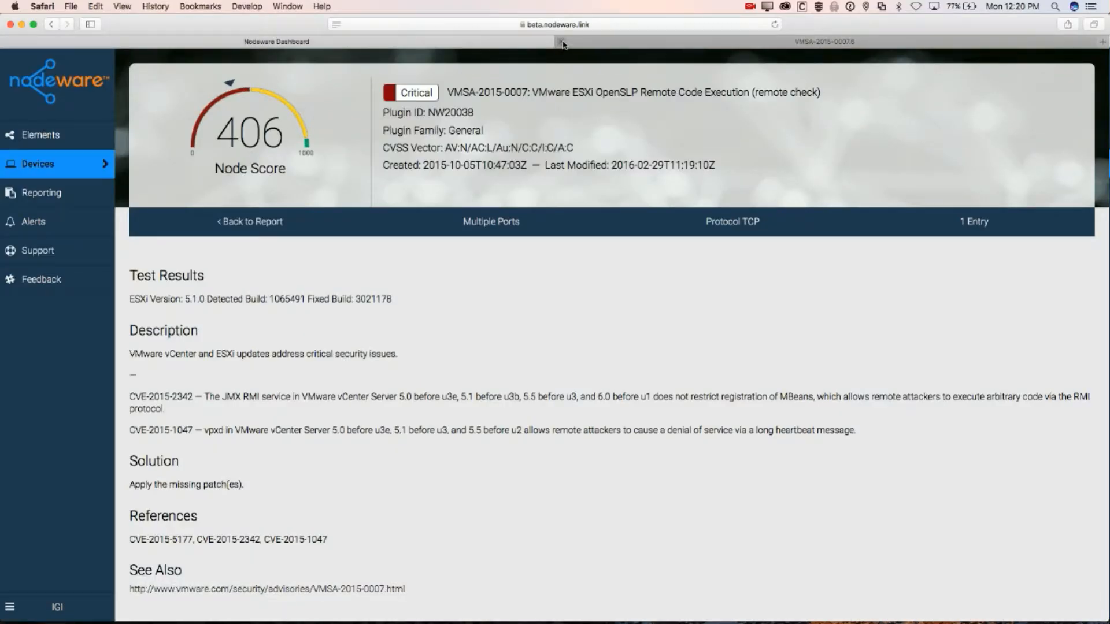
Close the VMware advisory and navigate forward to the ESXi host's VMSA-2015-0007 OpenSLP details
click(561, 42)
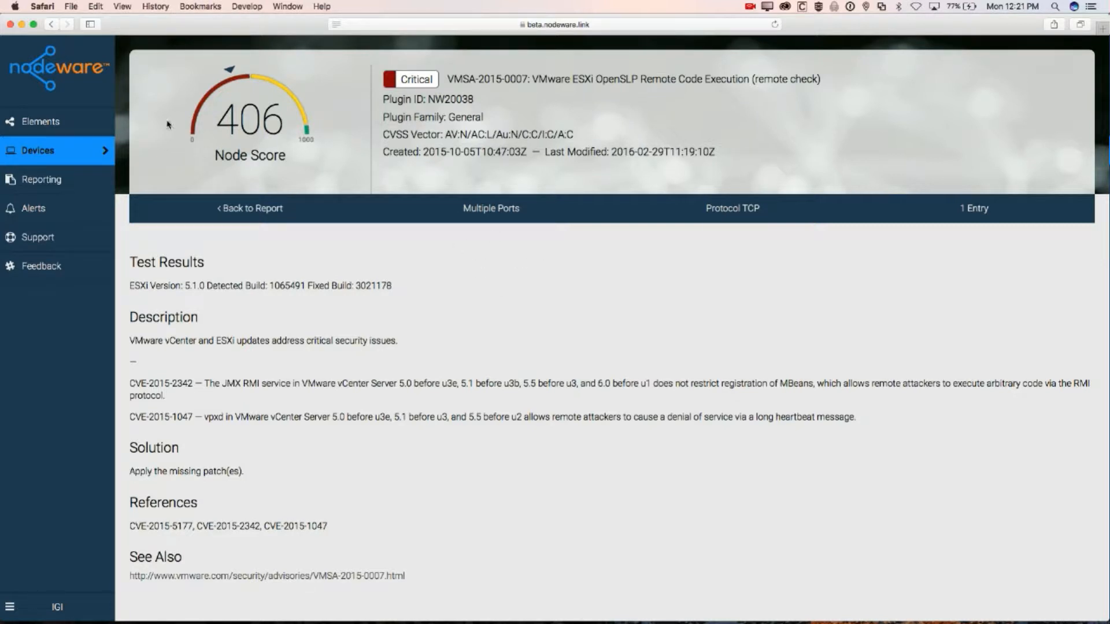
scroll(421, 276, left, 10)
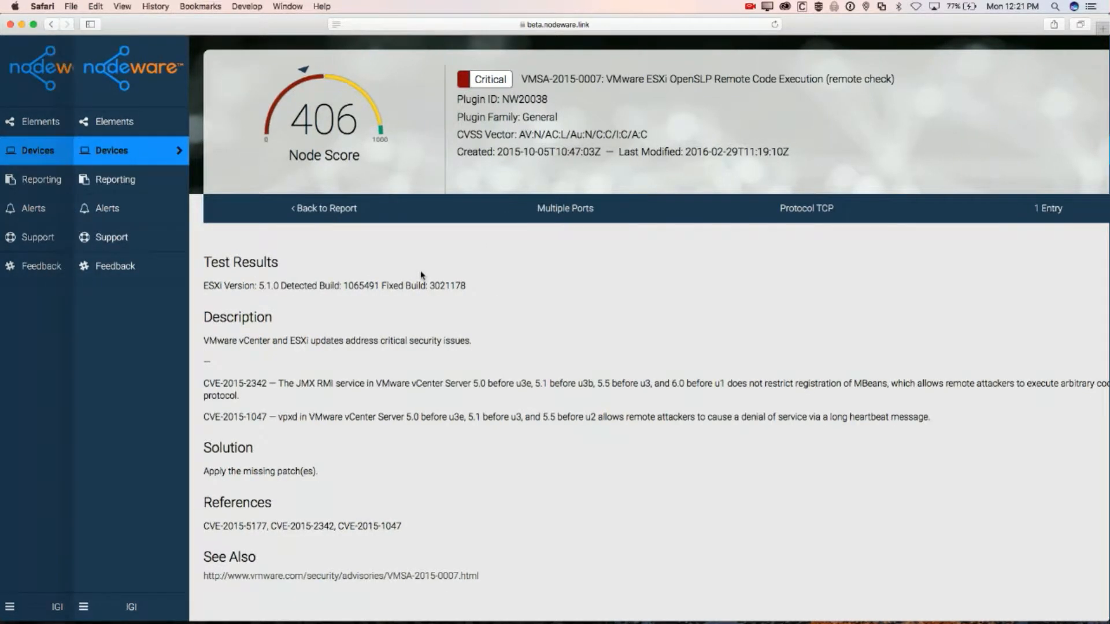
scroll(421, 276, left, 10)
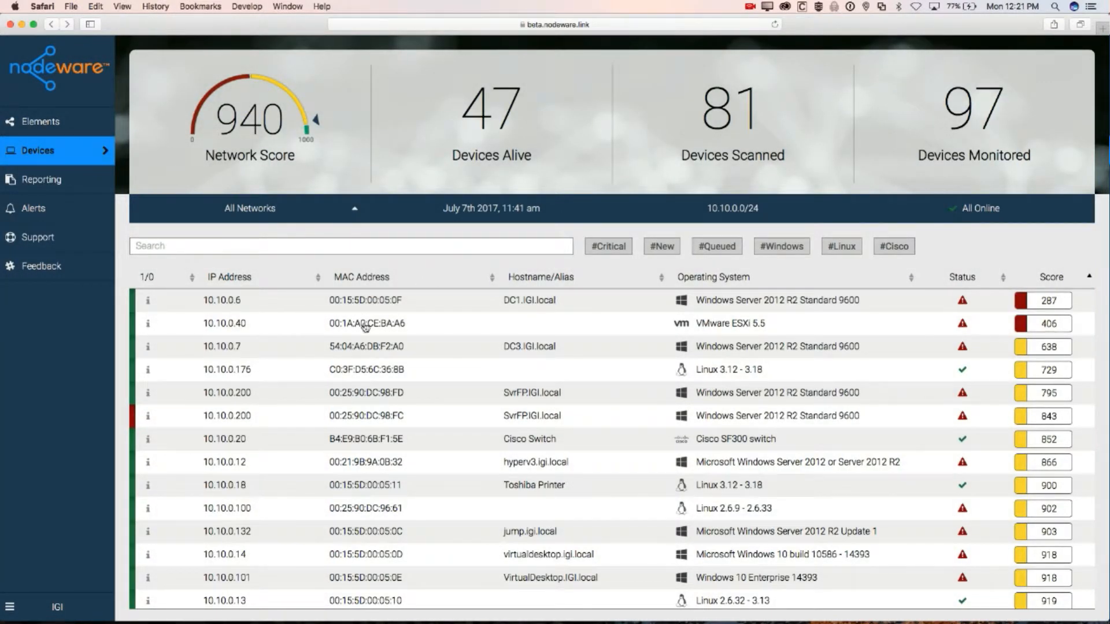
scroll(366, 325, right, 10)
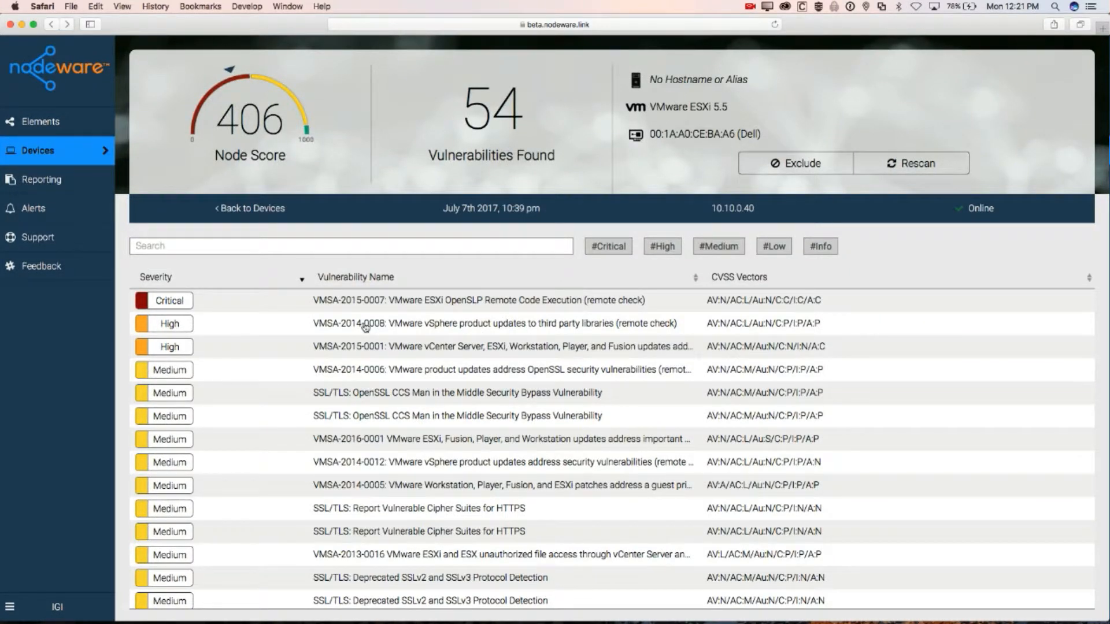
scroll(365, 327, right, 10)
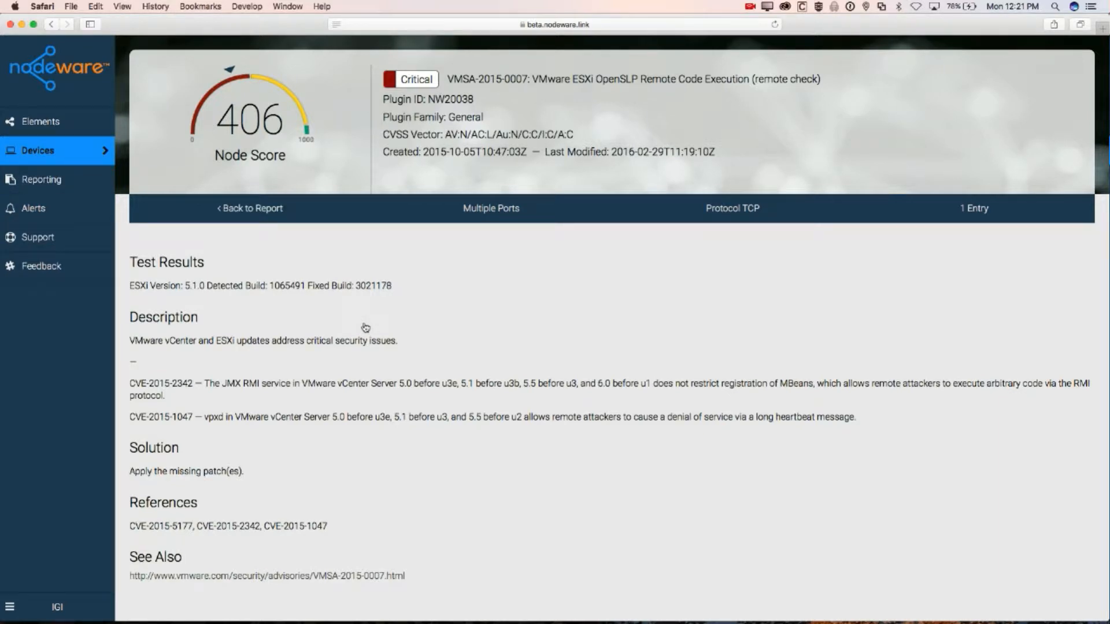
Go back two pages to the all-networks Devices list showing the 940 network score
scroll(365, 327, left, 10)
scroll(366, 326, left, 10)
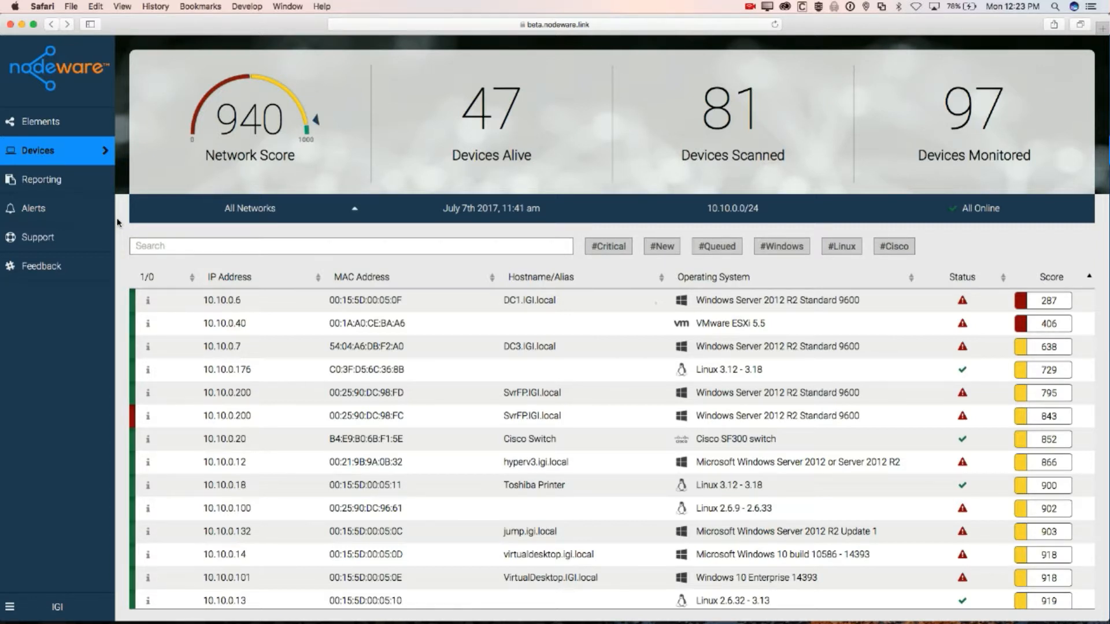
Open Reporting from the left sidebar to show the Nodeware Network Report page
click(56, 178)
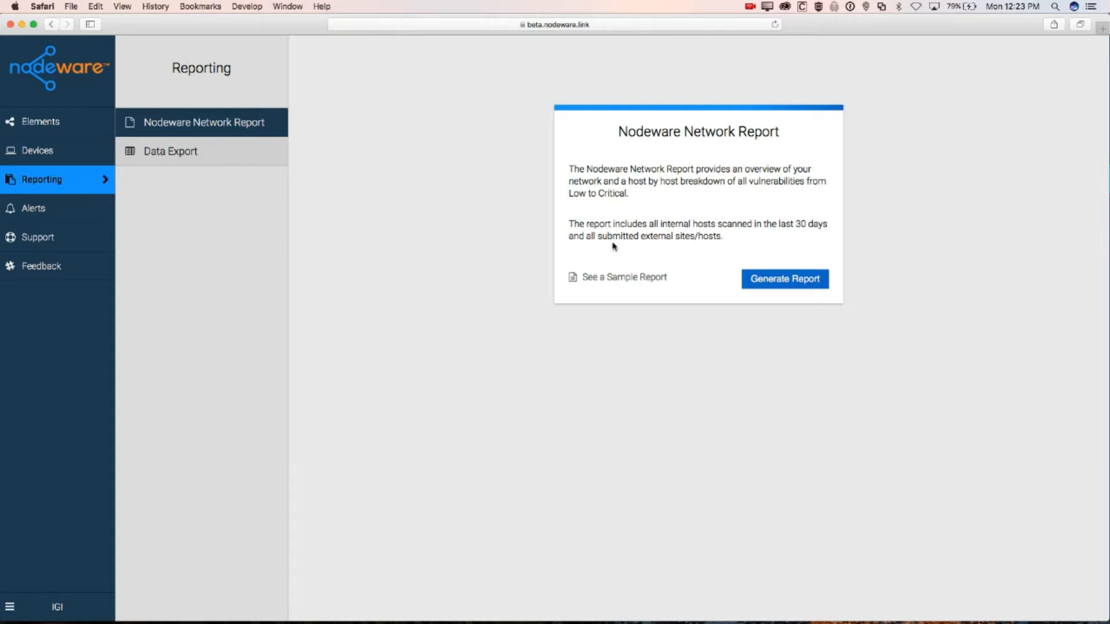
View the sample report for Good Stuff Manufacturing: score 930, 55 hosts, 106 pages
click(614, 278)
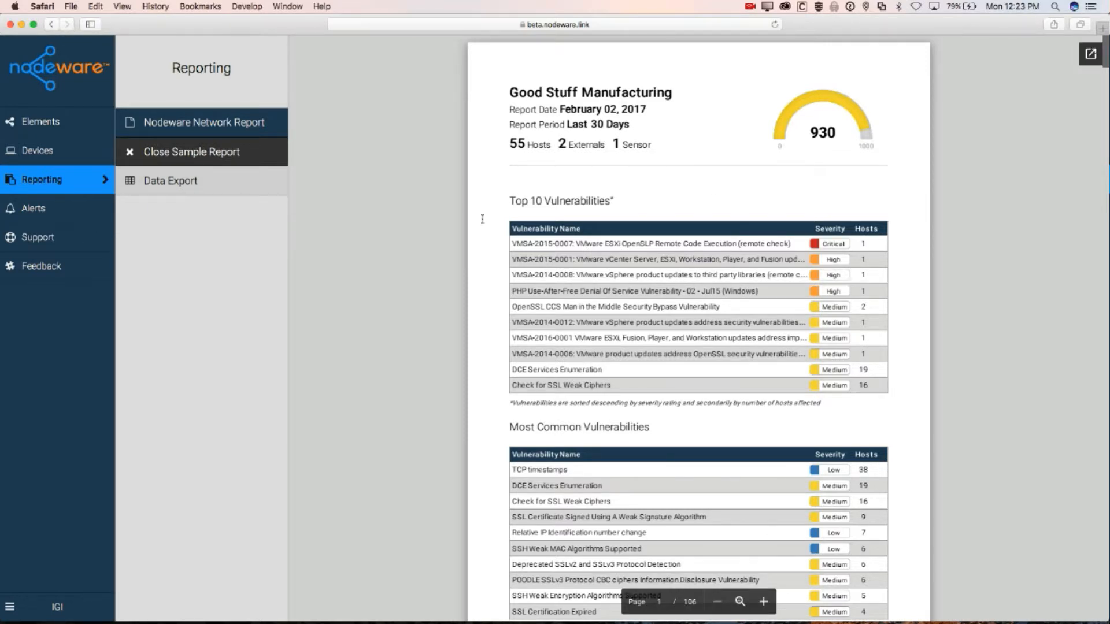
Scroll past the Top 10 and Most Common Vulnerabilities tables to the 180-finding profile chart
scroll(496, 224, down, 1)
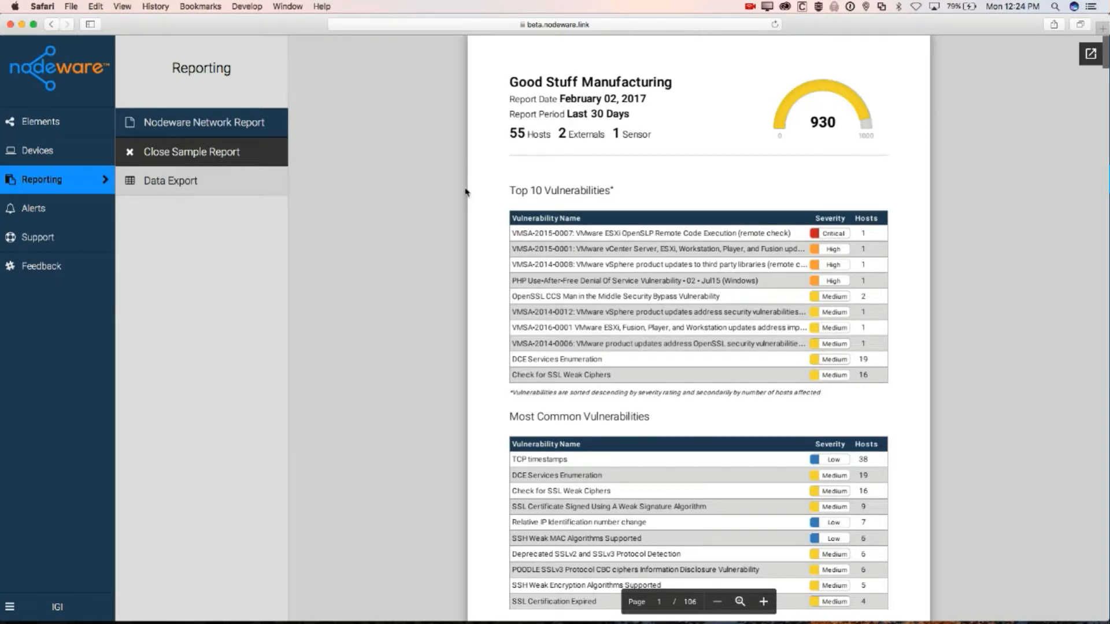
scroll(466, 190, down, 3)
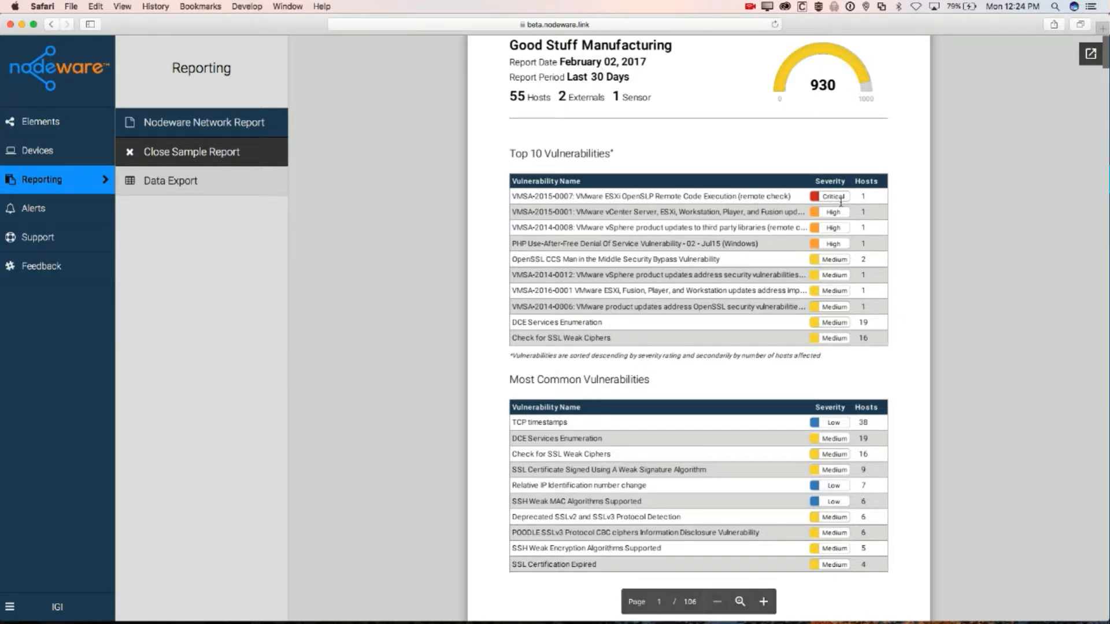
scroll(473, 399, down, 1)
scroll(473, 399, down, 3)
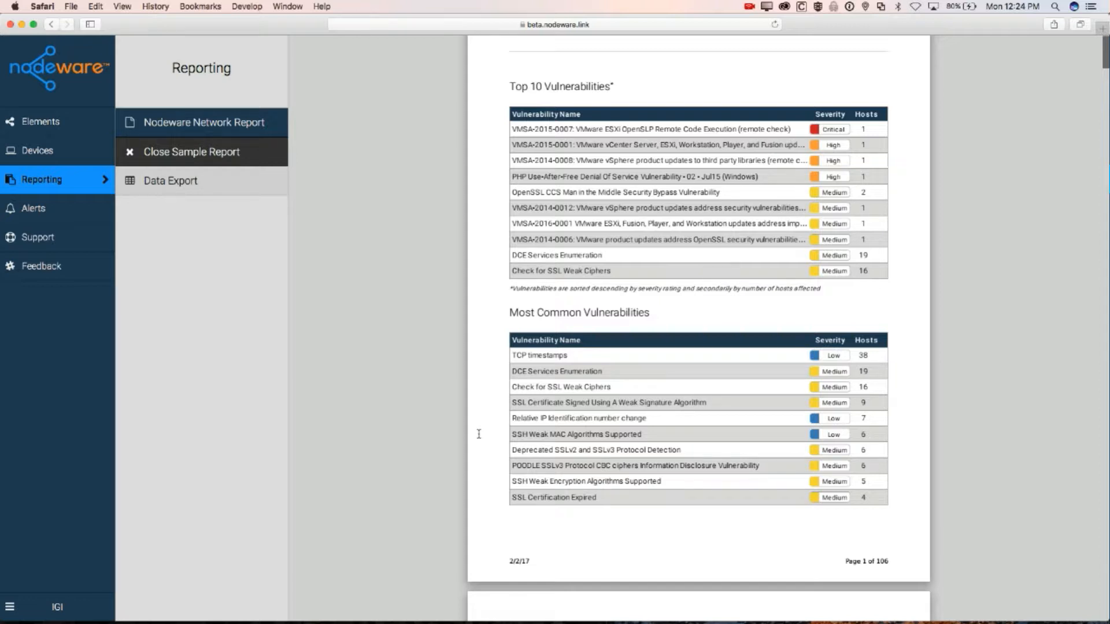
scroll(478, 434, down, 2)
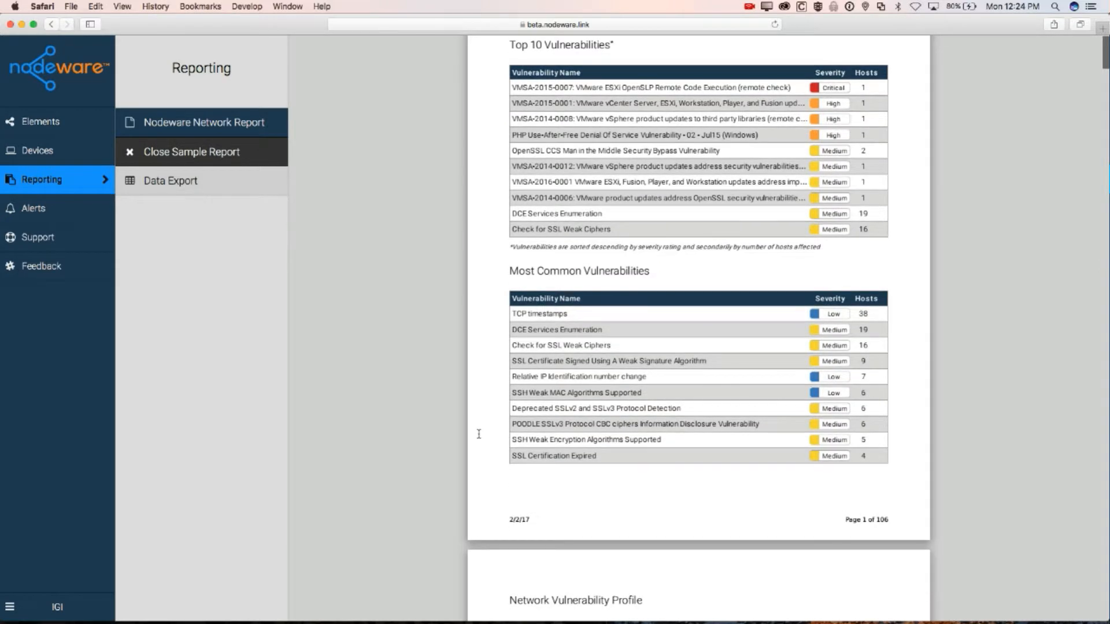
scroll(479, 434, down, 15)
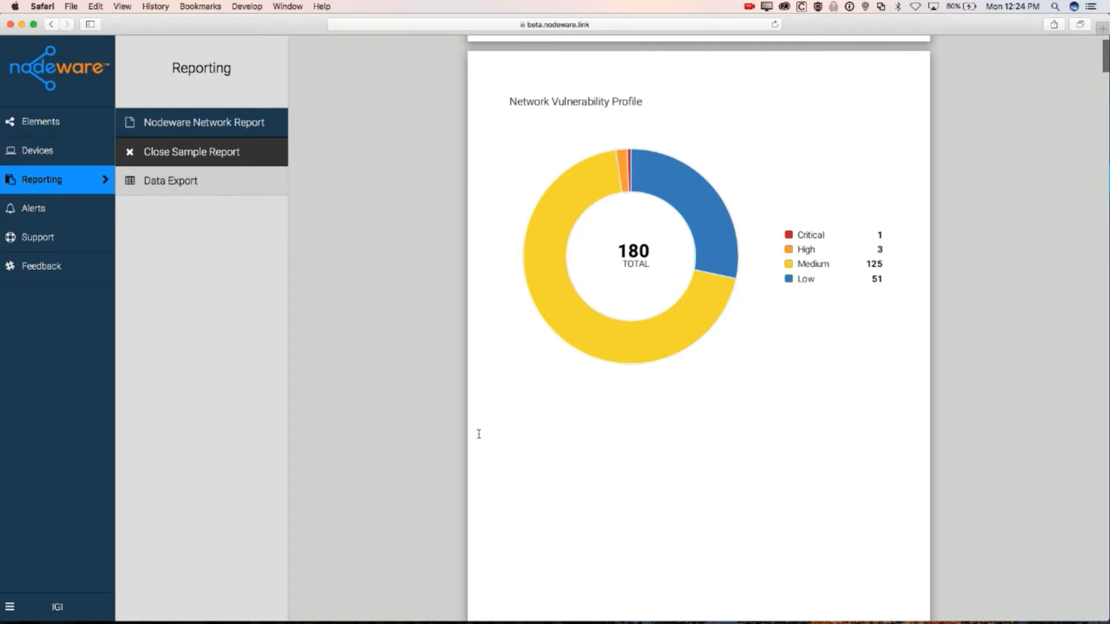
Scroll the sample report past the Host Vulnerability Overview to the three unscanned Apple hosts on page 28
scroll(478, 434, down, 15)
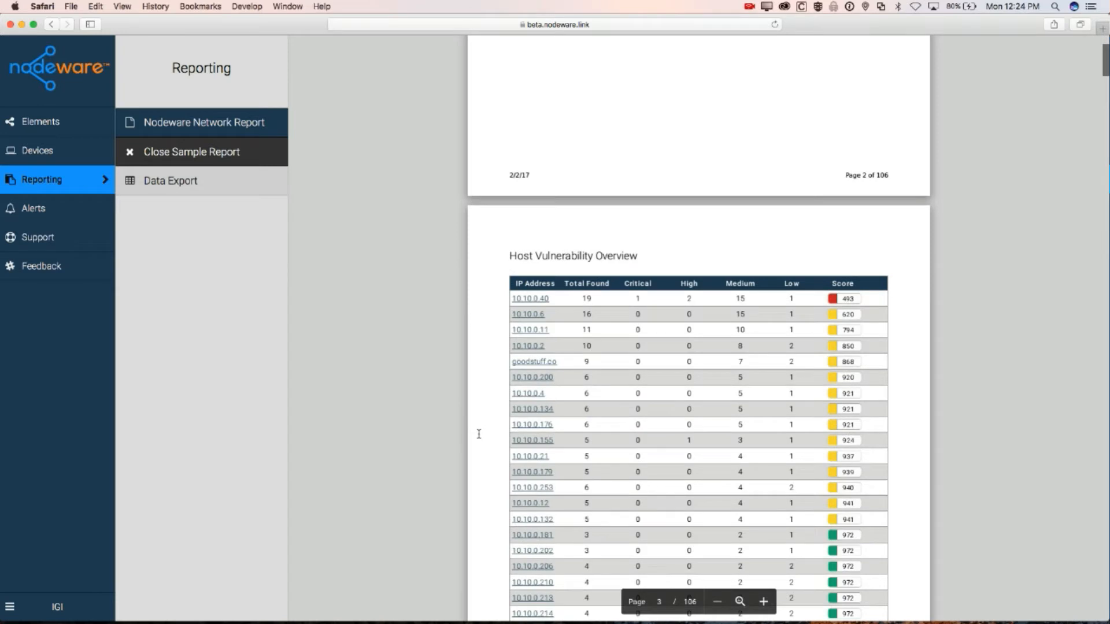
scroll(479, 434, down, 4)
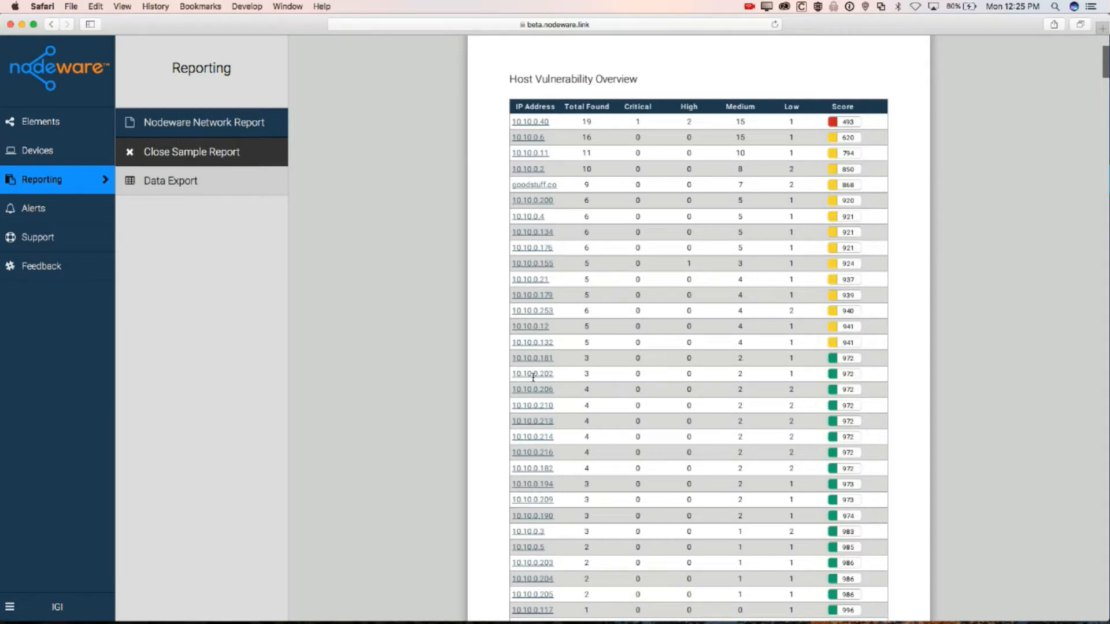
scroll(533, 377, down, 15)
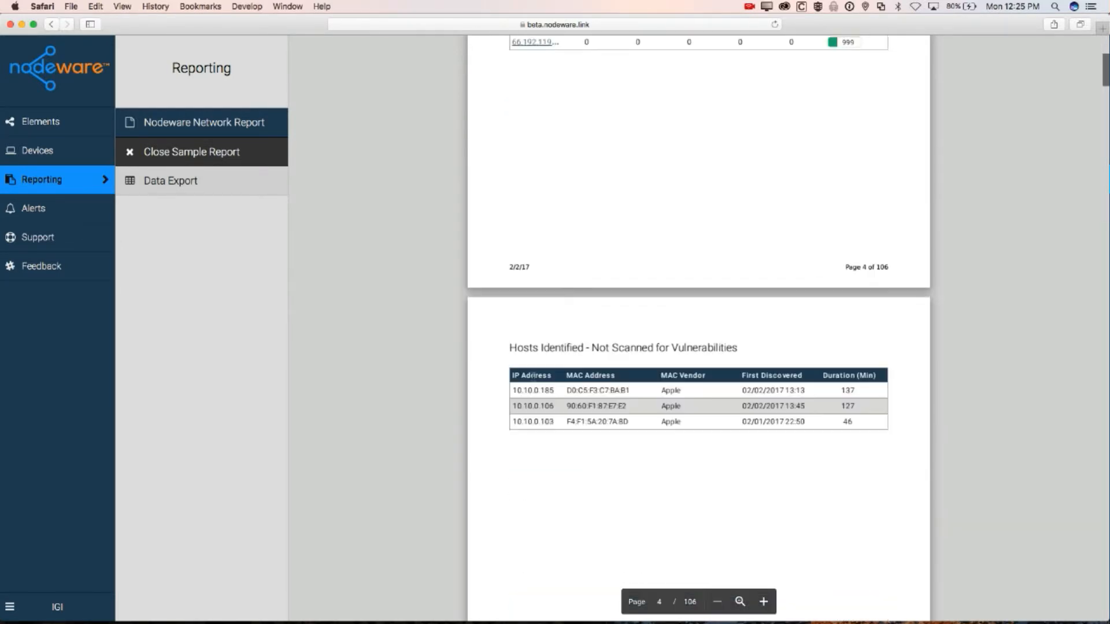
scroll(533, 377, down, 20)
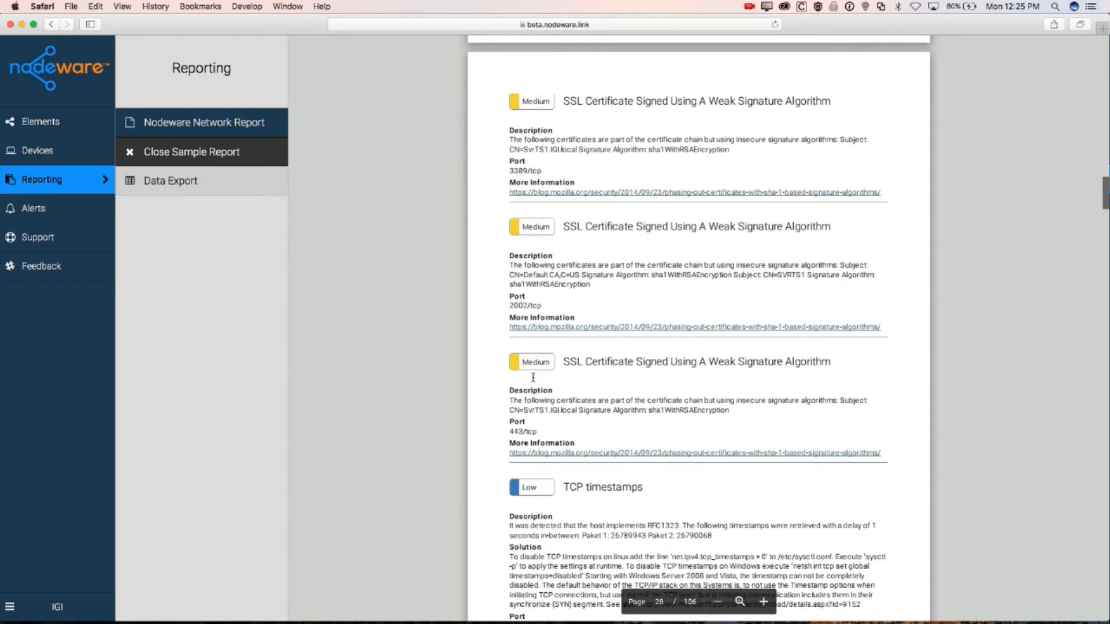
Review host 10.10.0.12's findings on pages 29–30, then close the sample report
scroll(534, 377, down, 10)
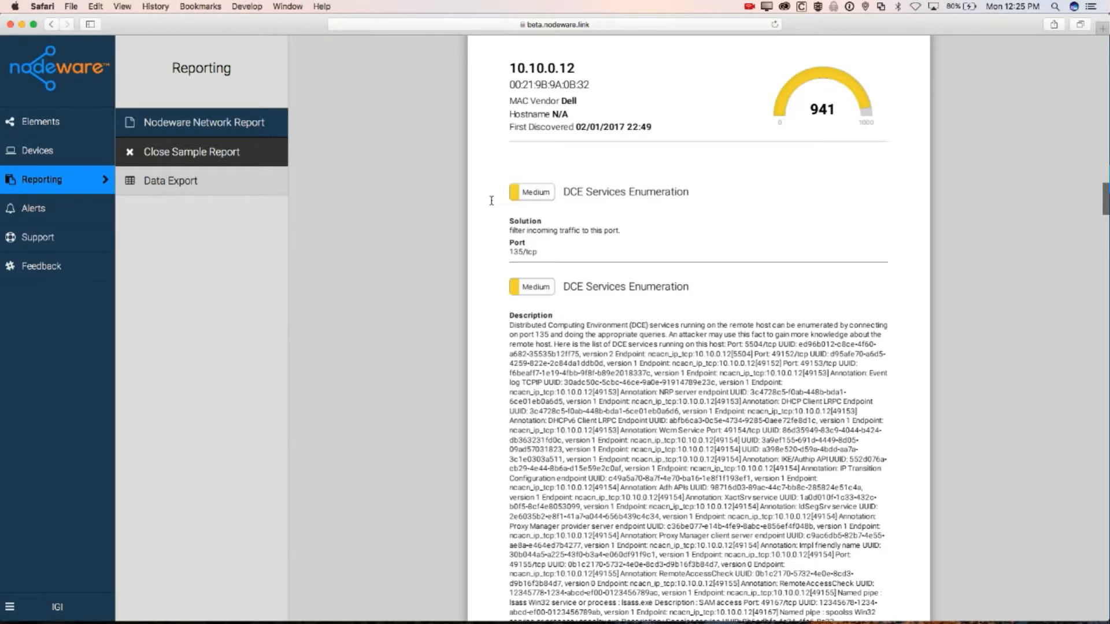
scroll(503, 179, up, 3)
scroll(505, 175, down, 3)
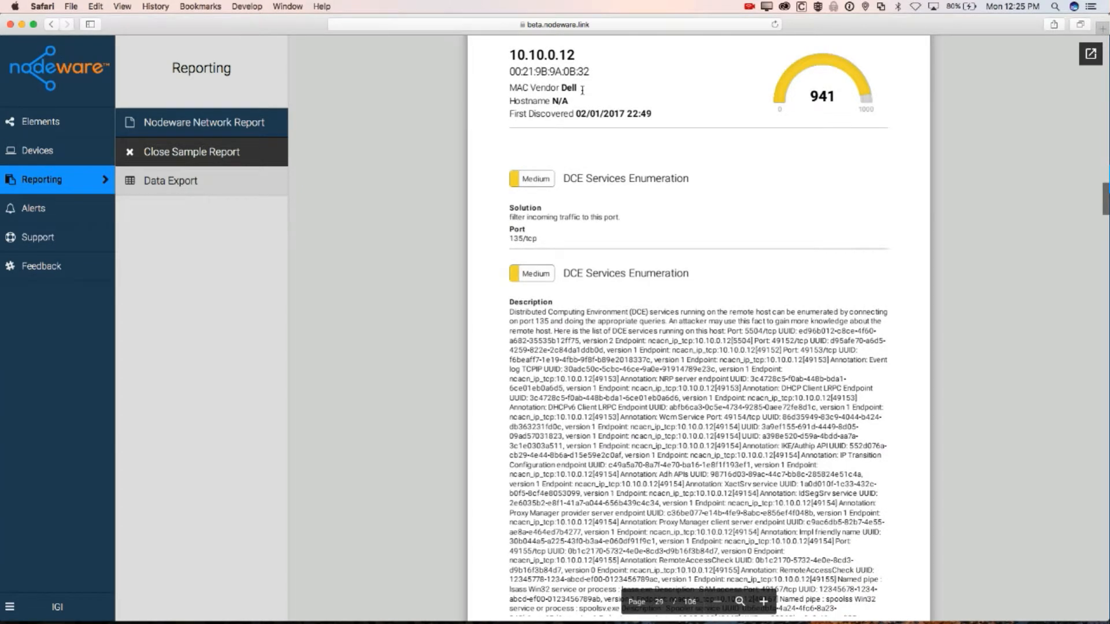
scroll(612, 134, up, 1)
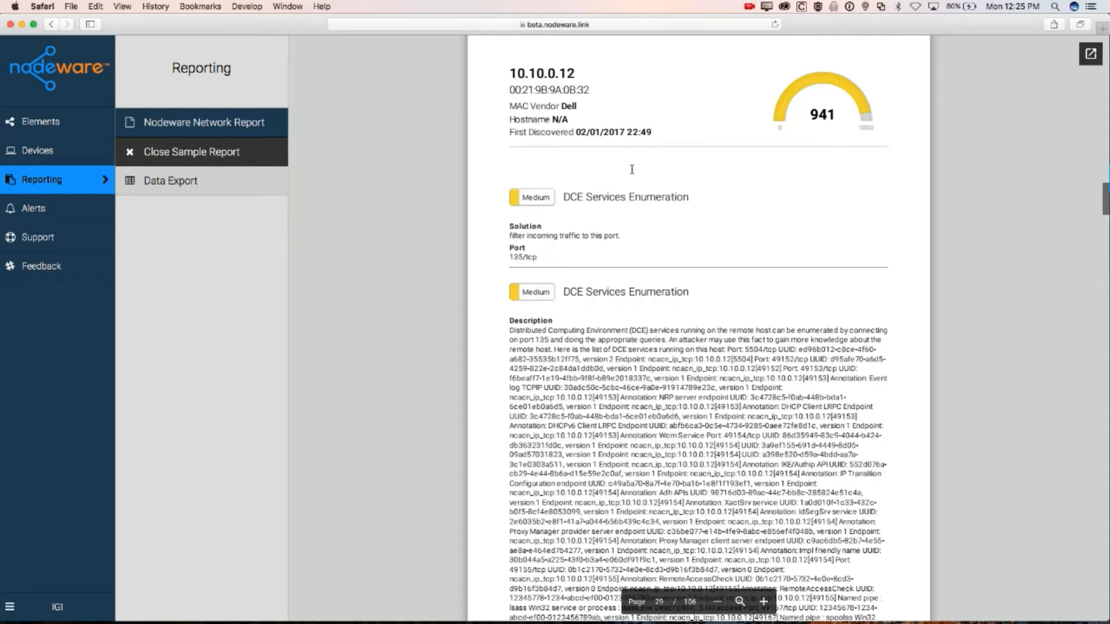
scroll(571, 475, down, 1)
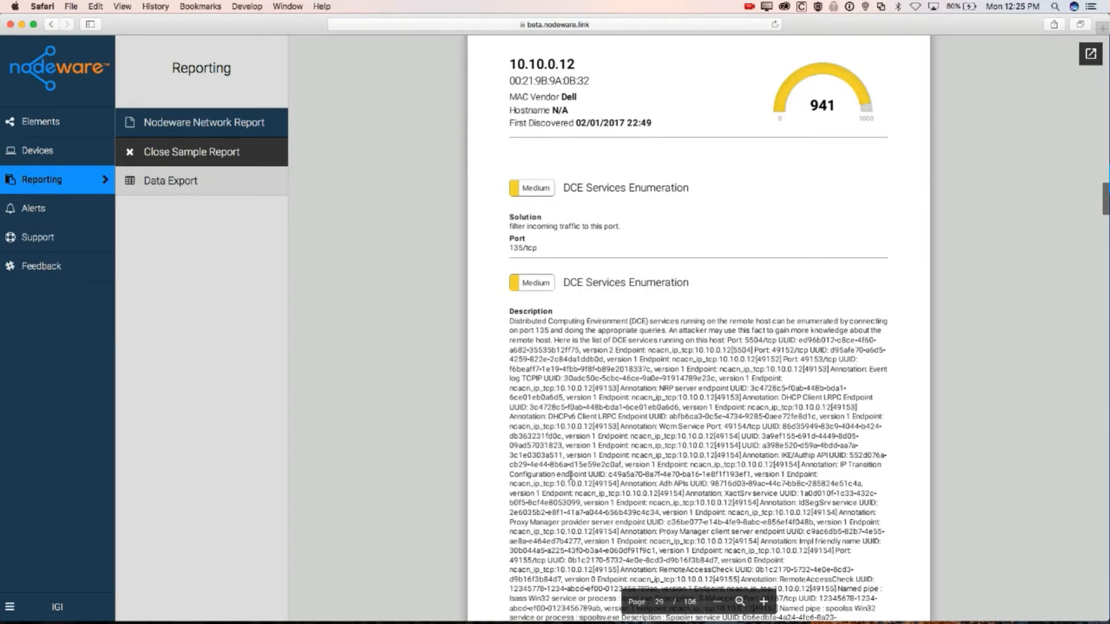
scroll(570, 475, down, 10)
scroll(571, 475, down, 7)
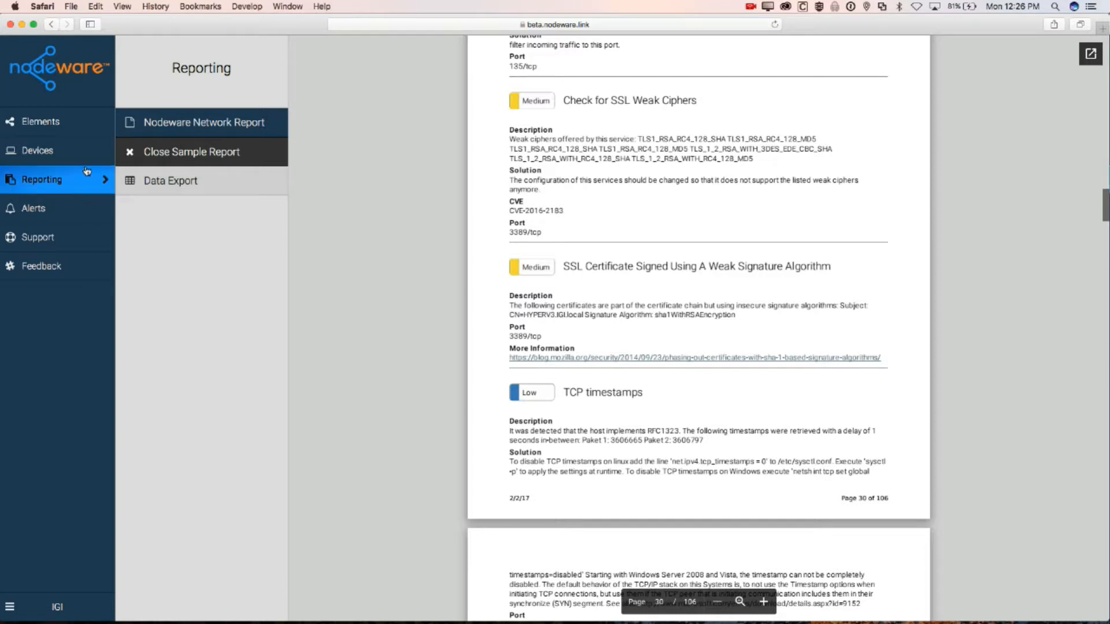
click(137, 152)
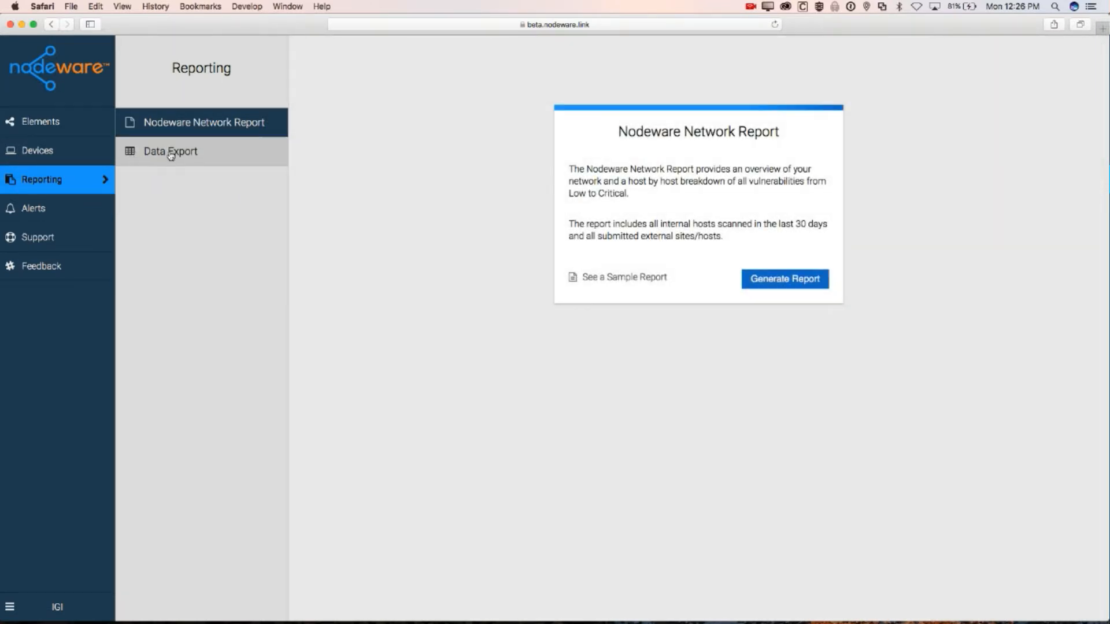
Switch the Reporting panel to Data Export for building a ZIP of JSON data files
click(170, 154)
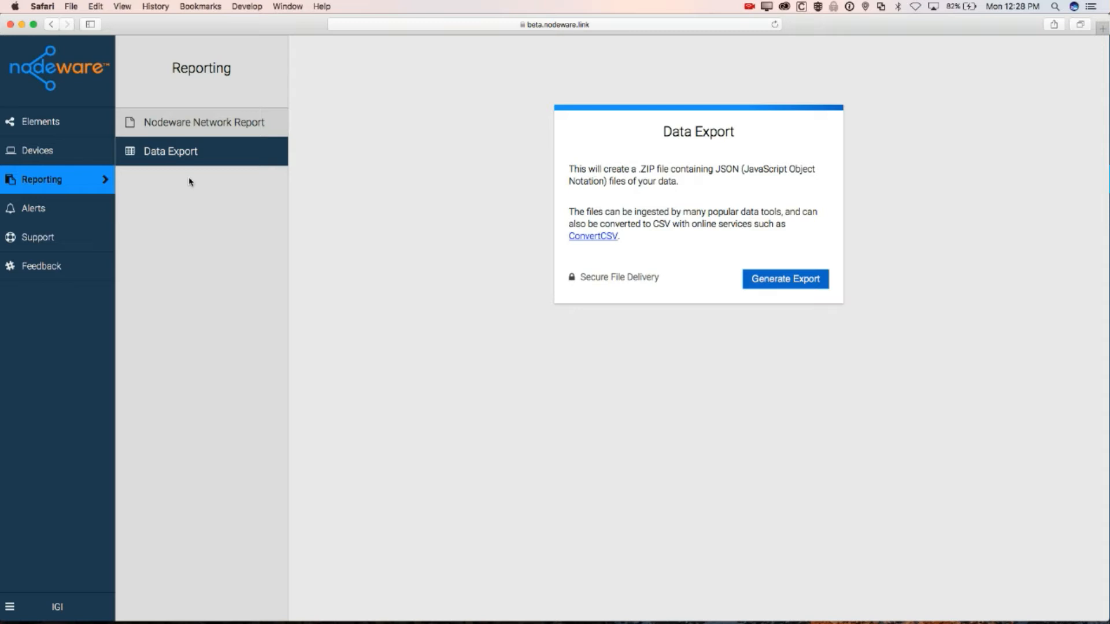
Go to Alert Settings, showing the Critical Vulnerability alert currently set to Never
click(106, 210)
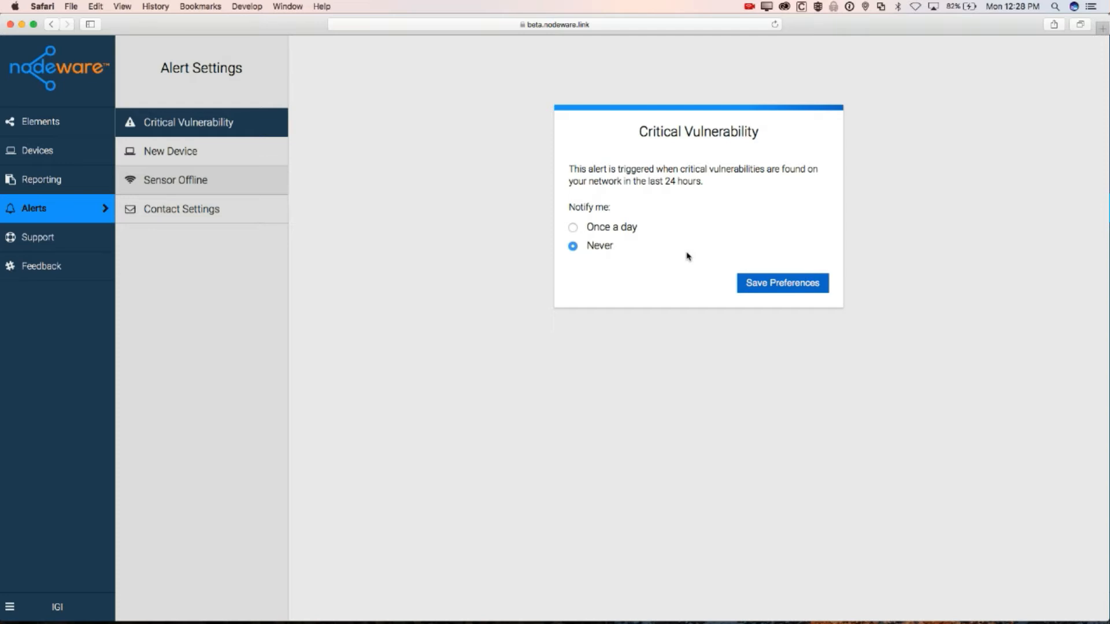
Set the Critical Vulnerability alert to notify Once a day
click(619, 227)
Show the New Device Discovered alert settings
click(217, 154)
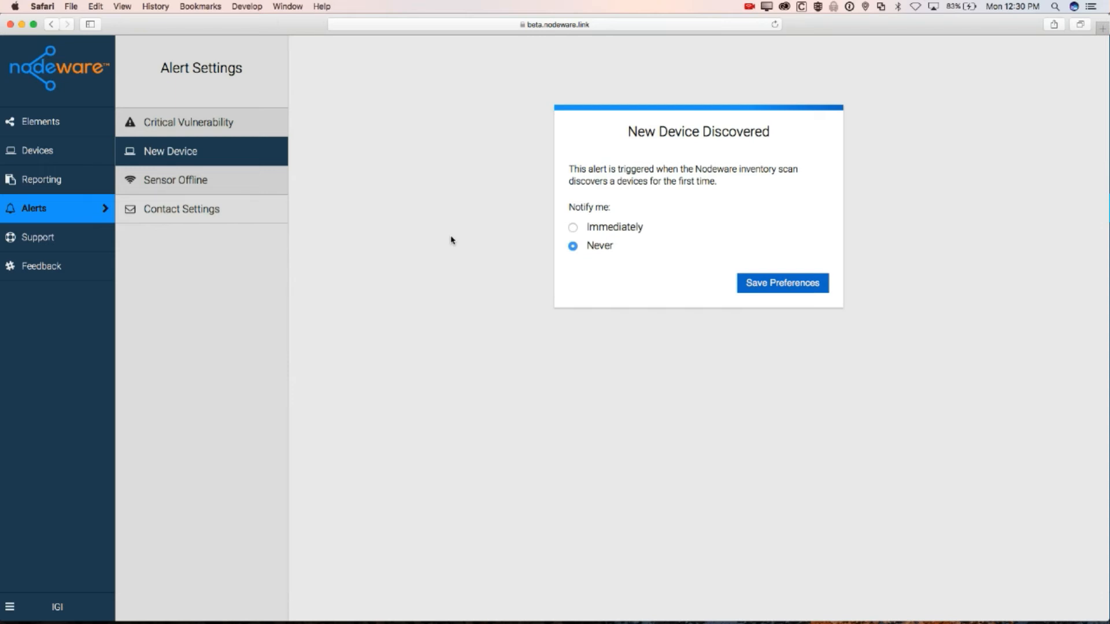
Show the Sensor Offline alert, which notifies Immediately when the sensor loses the cloud connection
click(230, 177)
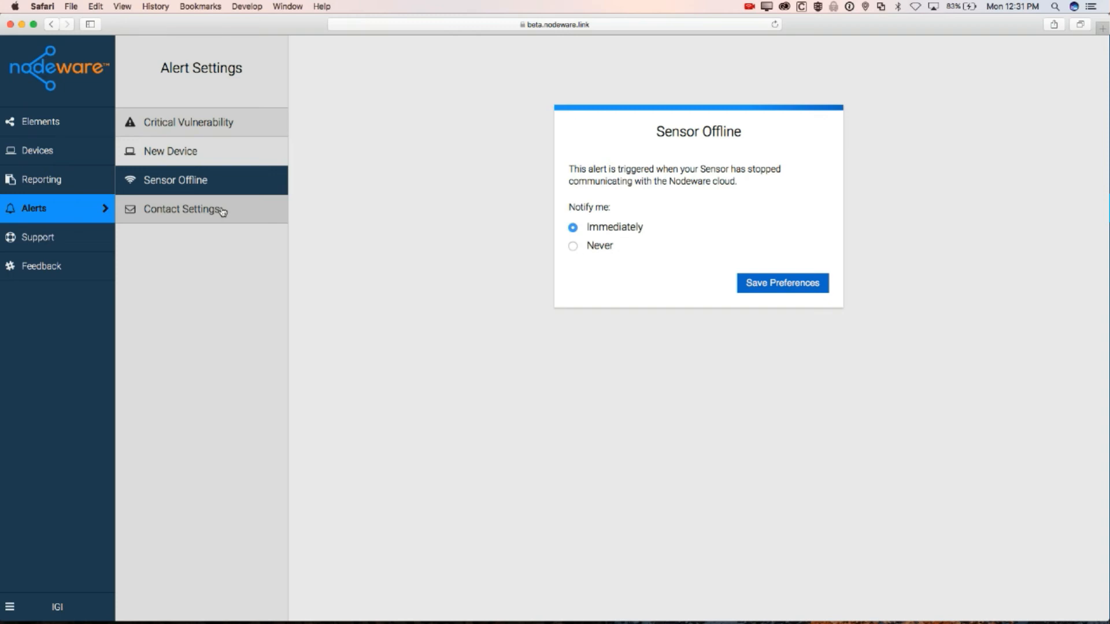
In Contact Settings, replace the second alert e-mail address with the new support tickets address
click(223, 213)
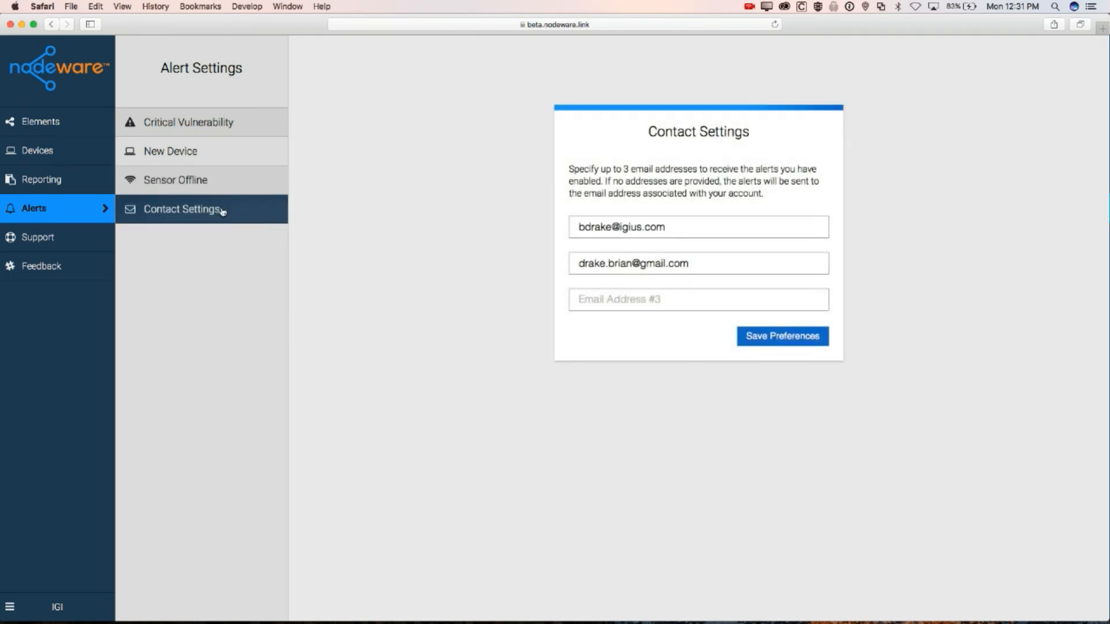
drag(739, 271, 577, 267)
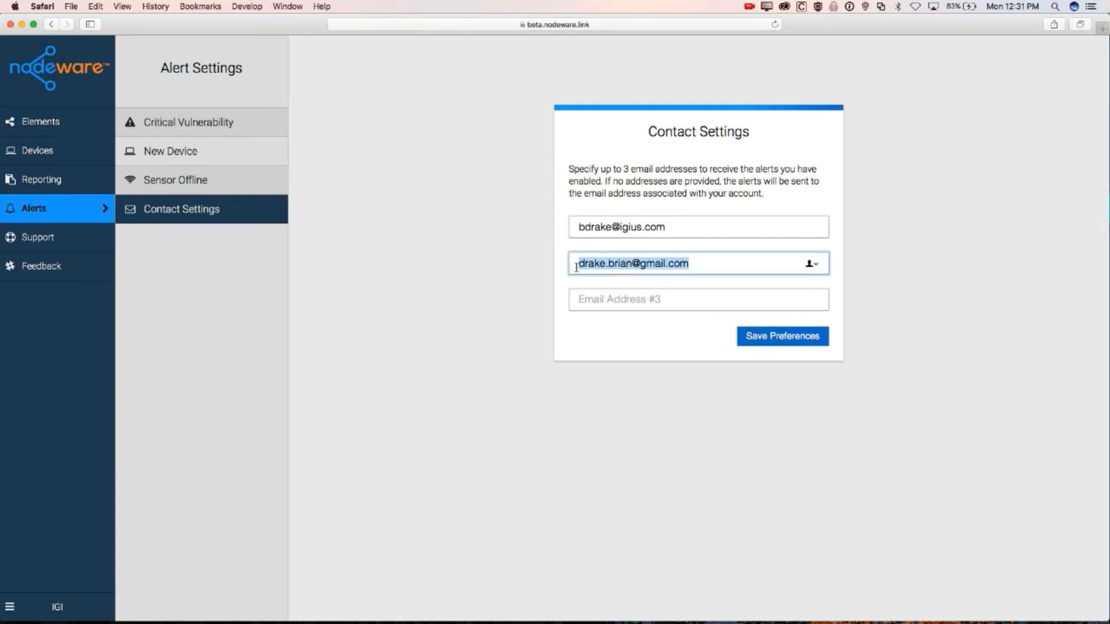
key(BackSpace)
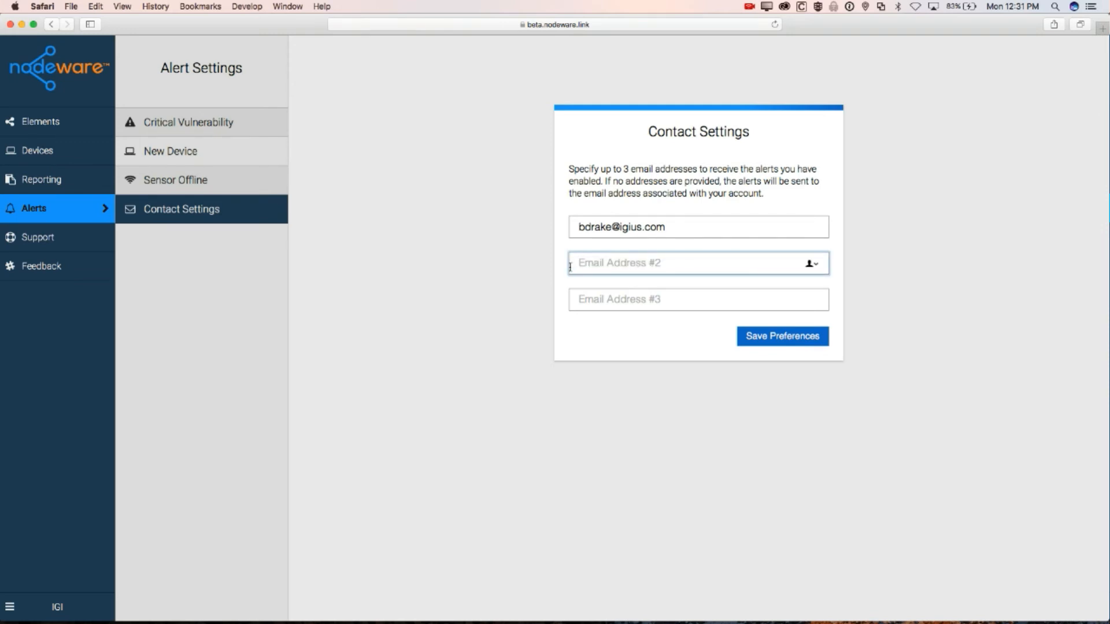
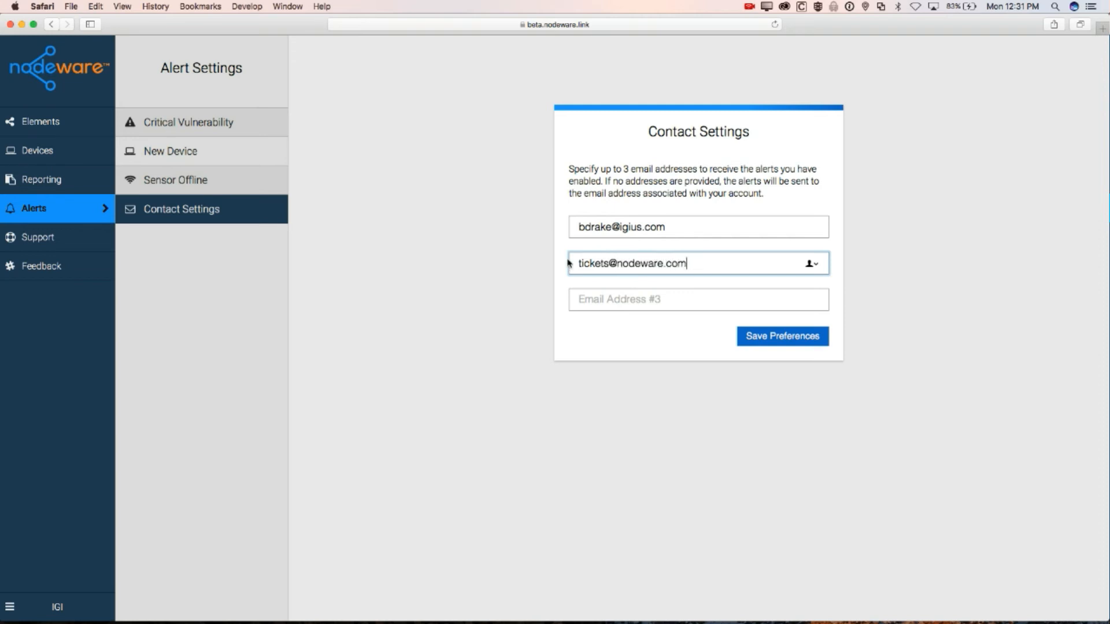
click(622, 345)
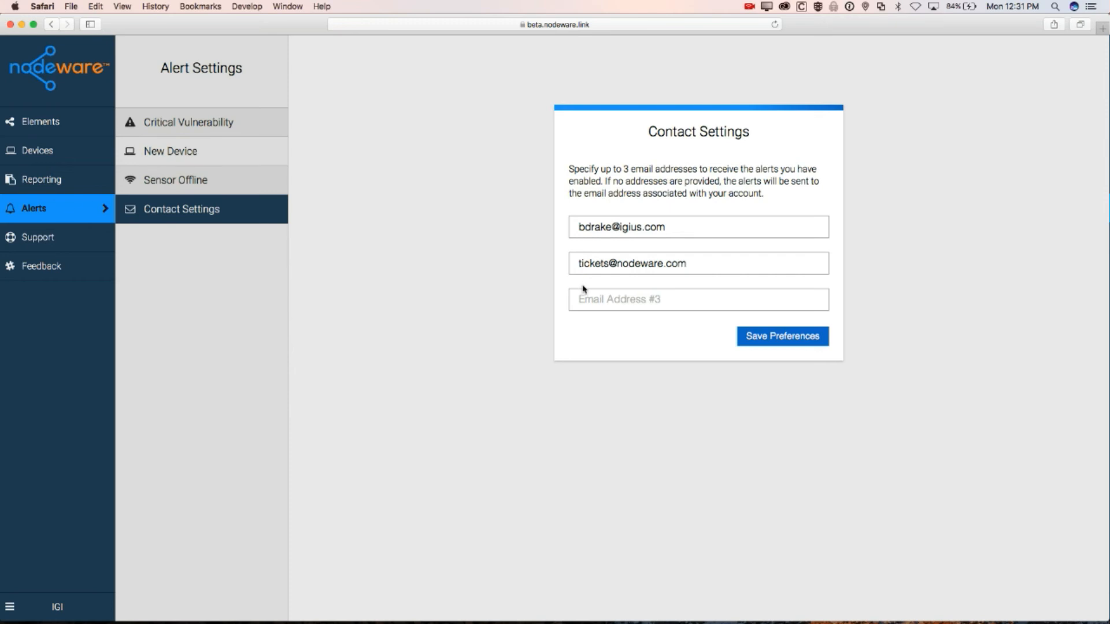
mouse_move(680, 622)
Open Support and read the UI Overview article on the Internal, External, Reporting and Help menus
click(84, 245)
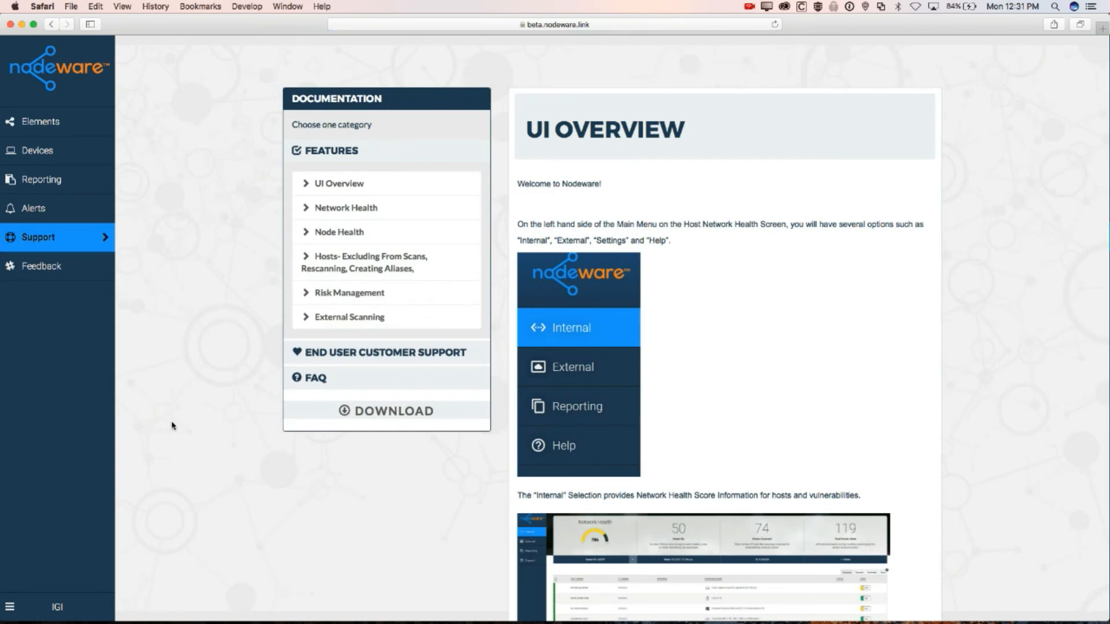
scroll(172, 426, down, 2)
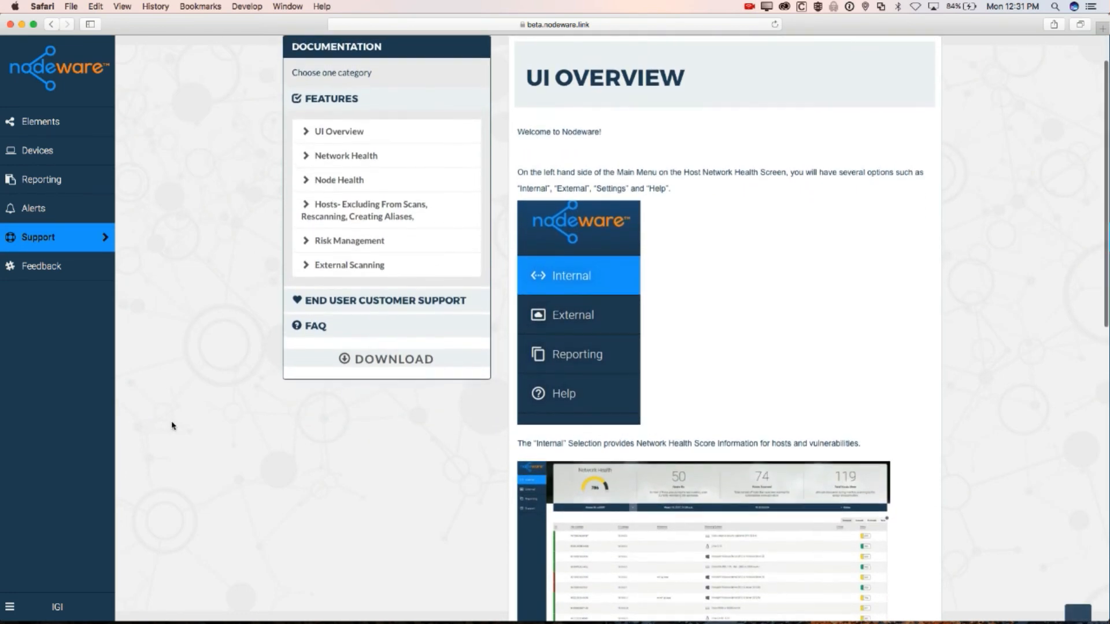
scroll(172, 426, down, 5)
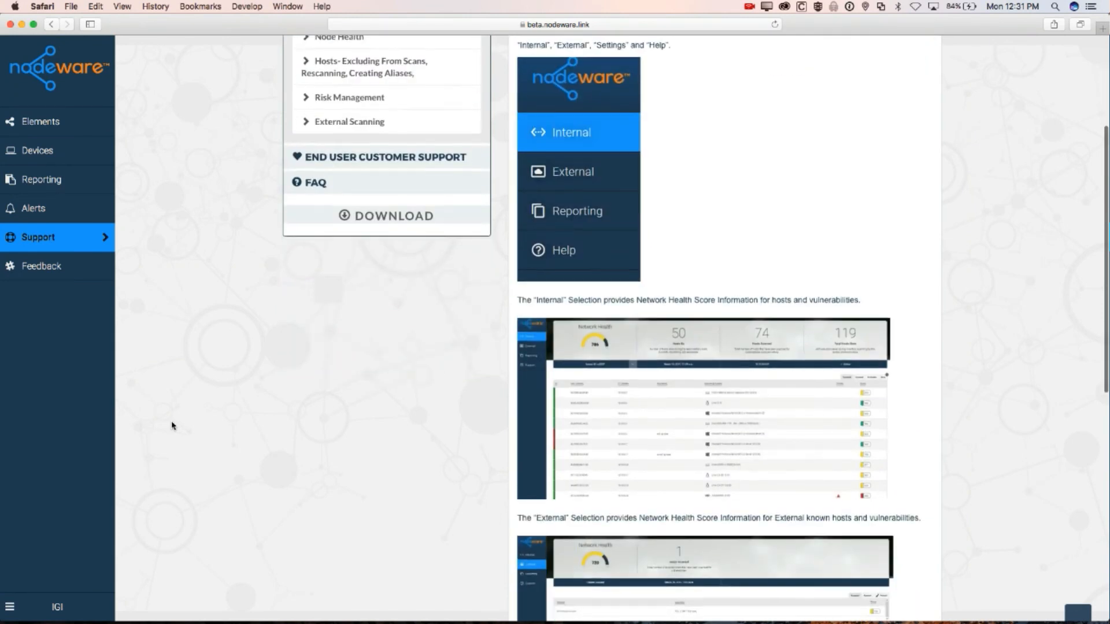
scroll(172, 427, up, 7)
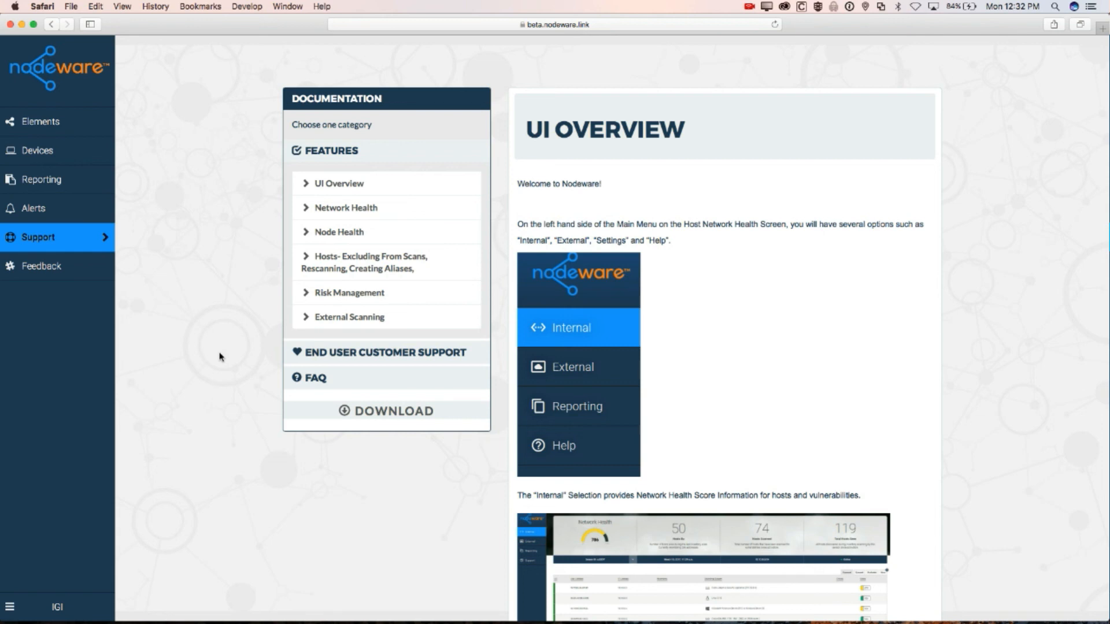
scroll(219, 357, down, 3)
scroll(218, 354, up, 3)
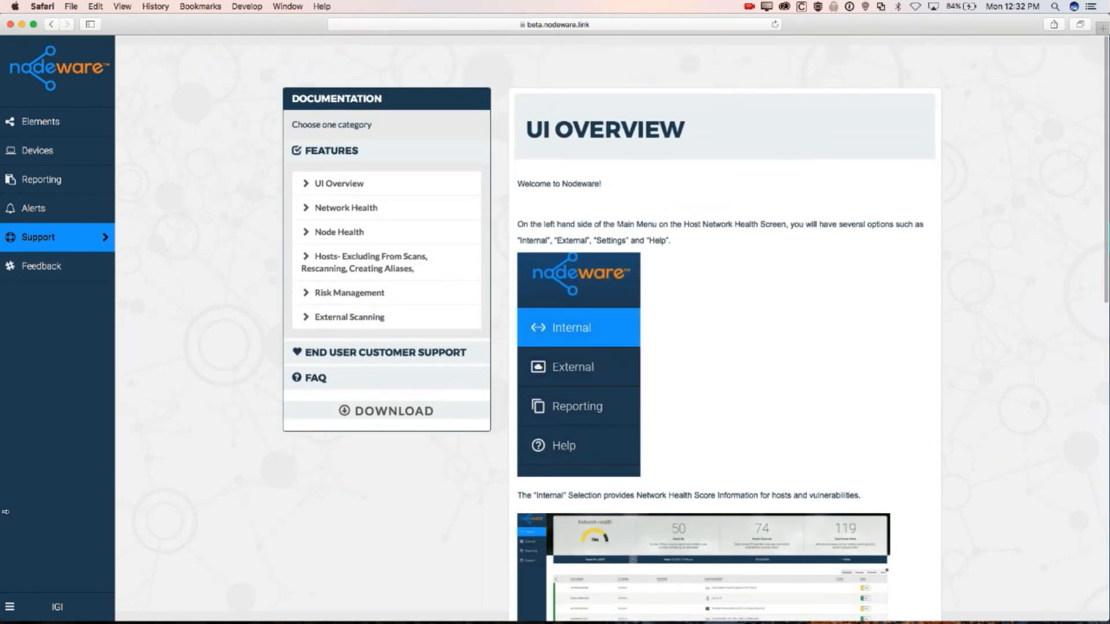
From the IGI user menu open Downloads and view the VirtualBox, Hyper-V, then VMware VM downloads
click(66, 608)
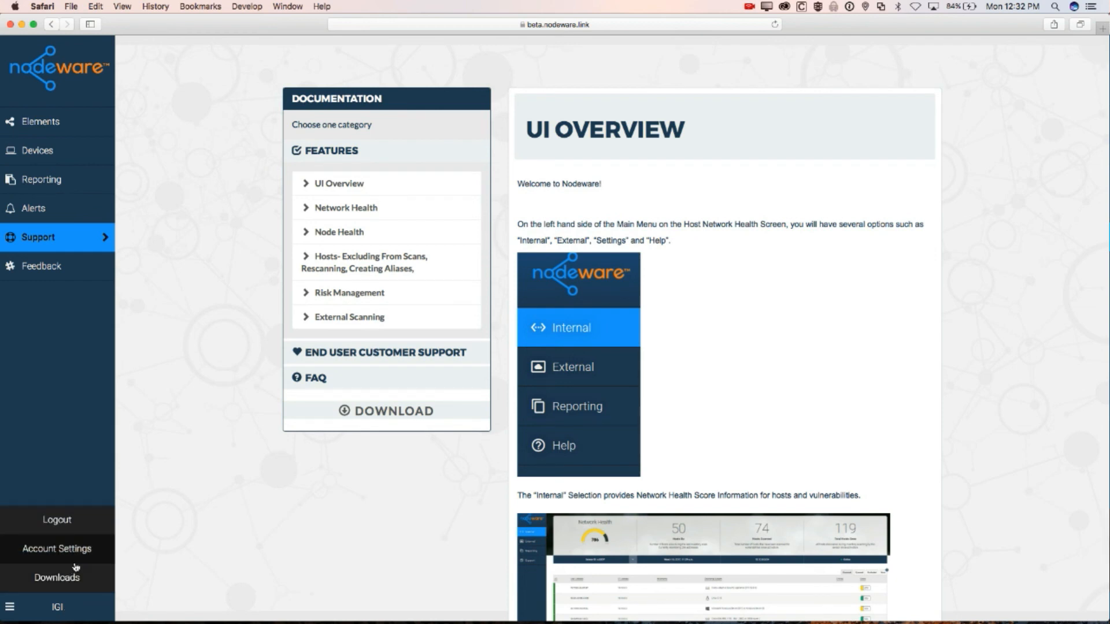
click(67, 582)
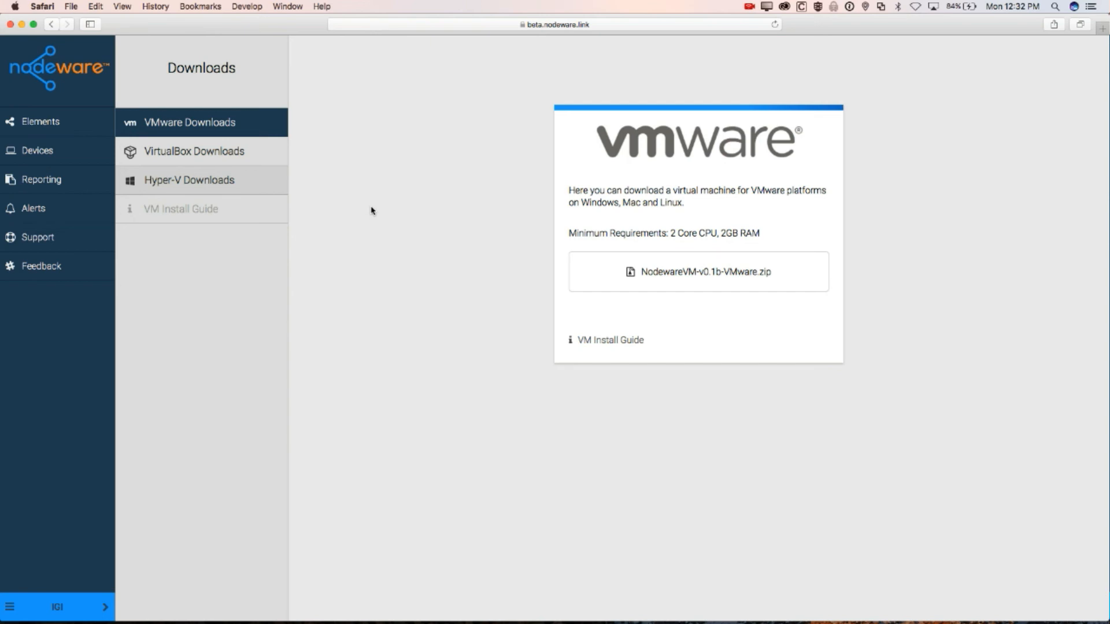
click(252, 159)
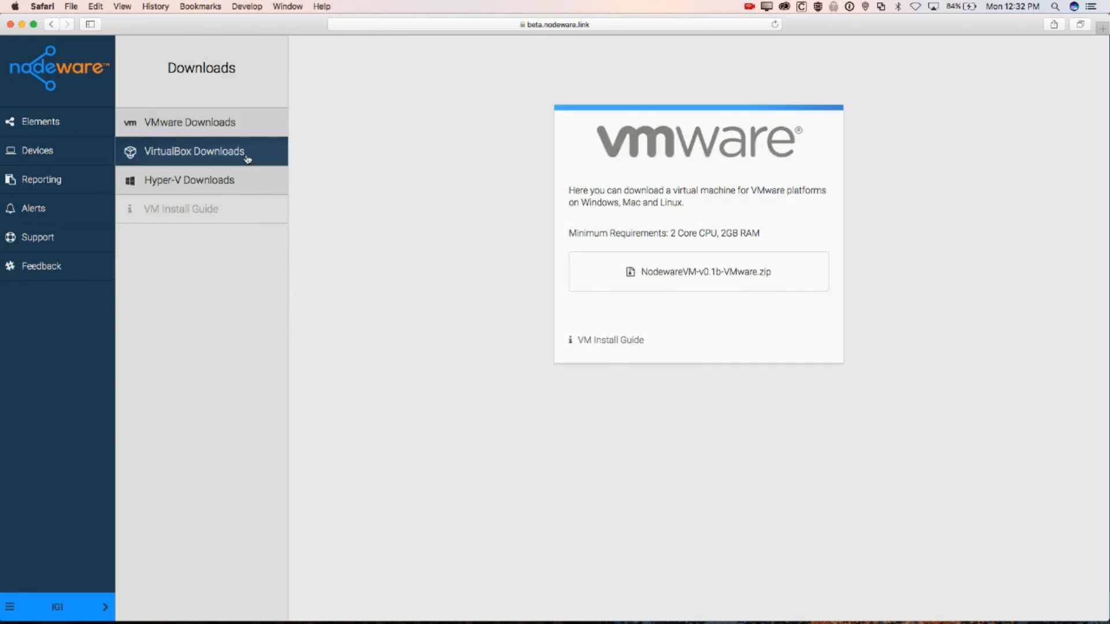
click(209, 183)
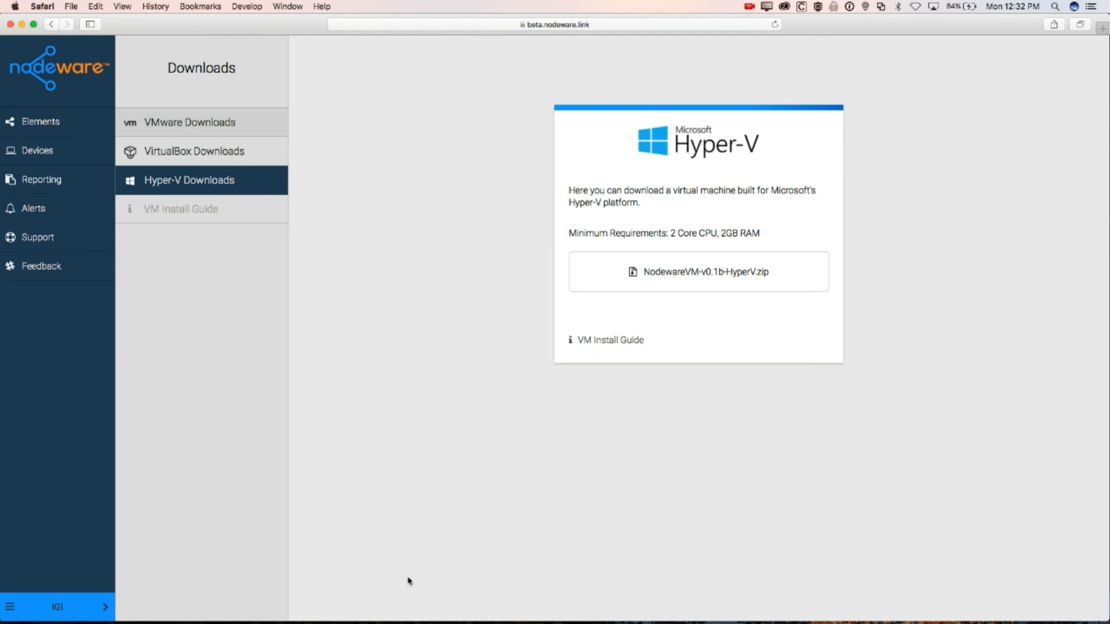
click(252, 138)
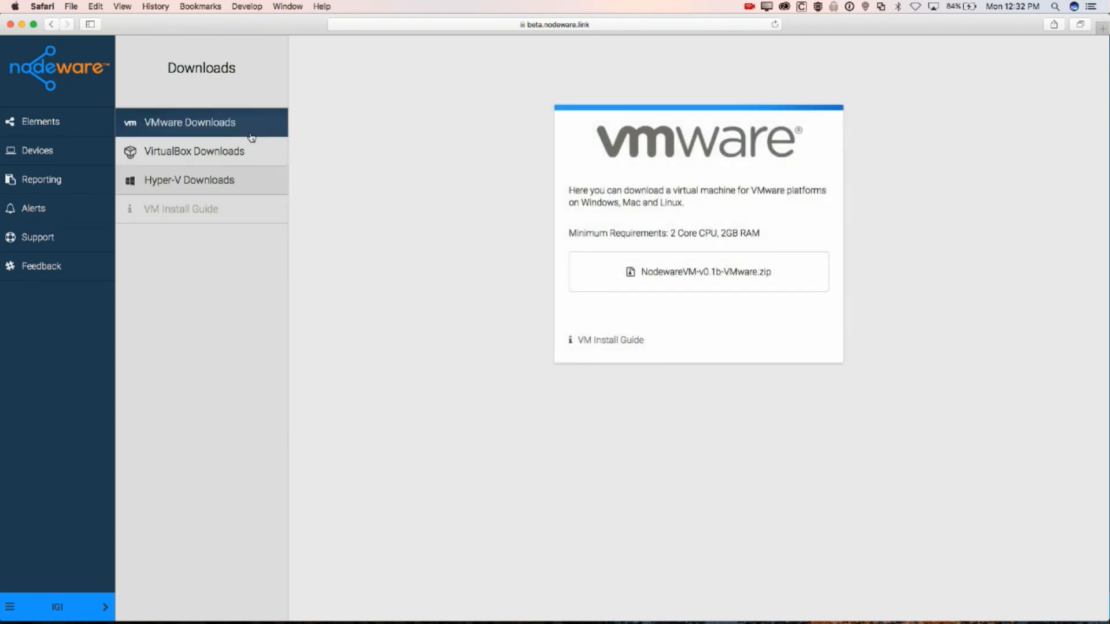